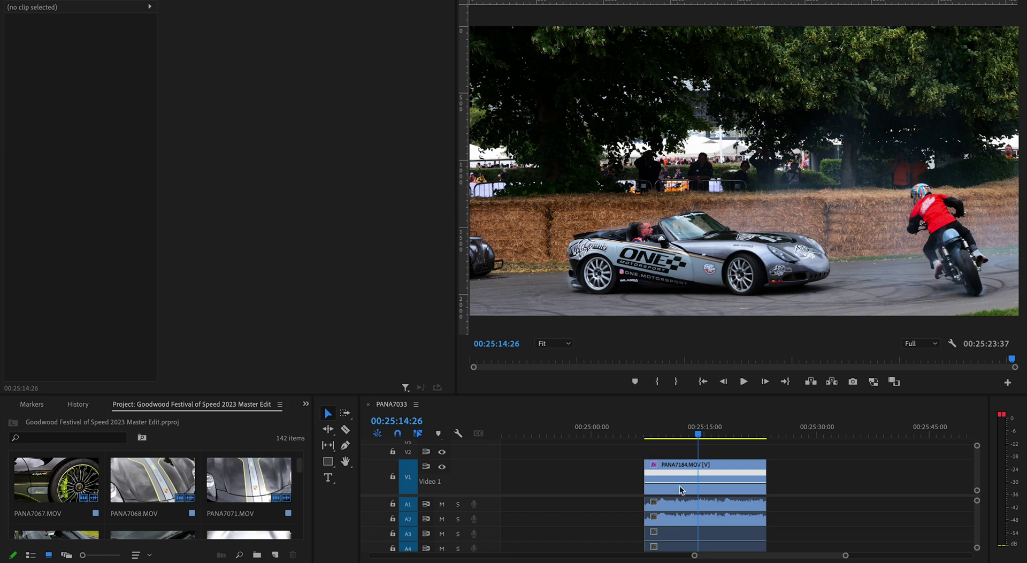
Play the PANA7184.MOV clip from about 00:25:09:52 to review the drift, and return the playhead to 00:25:09:12.
{"action": "left_click", "coordinate": [750, 520]}
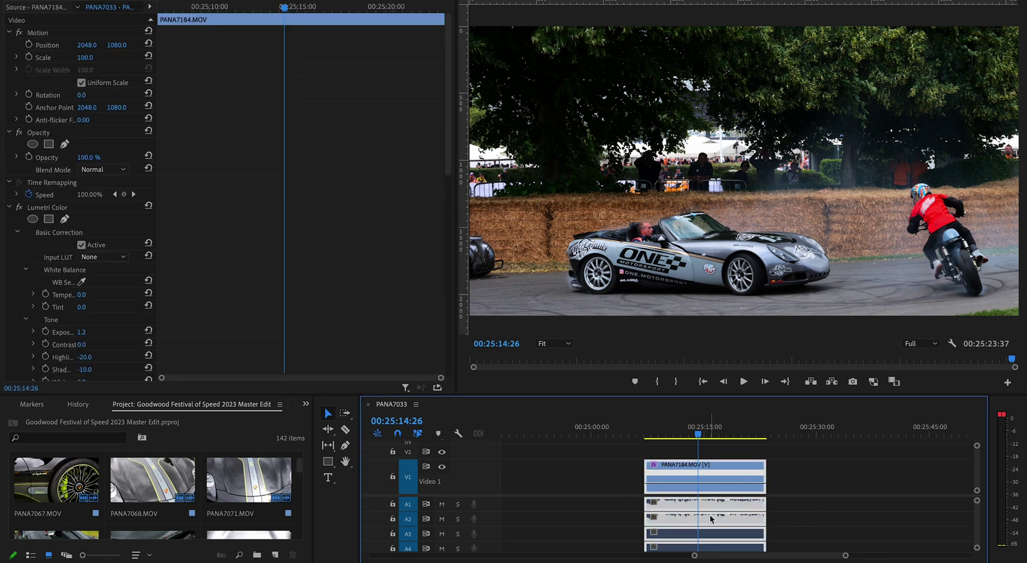
{"action": "left_click", "coordinate": [610, 475]}
{"action": "left_click", "coordinate": [616, 474]}
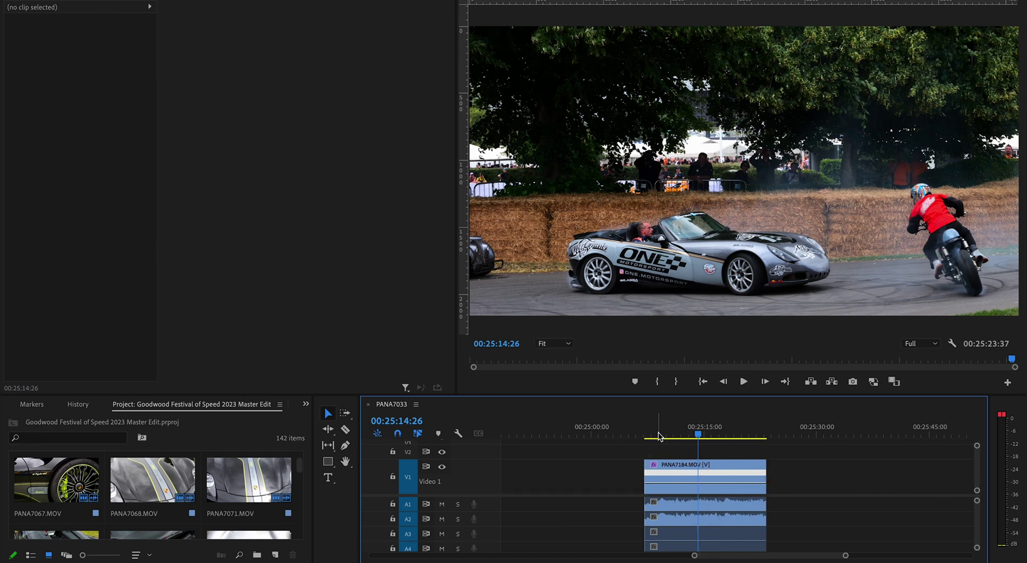
{"action": "mouse_move", "coordinate": [659, 435]}
{"action": "left_mouse_down"}
{"action": "mouse_move", "coordinate": [649, 434]}
{"action": "mouse_move", "coordinate": [665, 437]}
{"action": "left_mouse_up"}
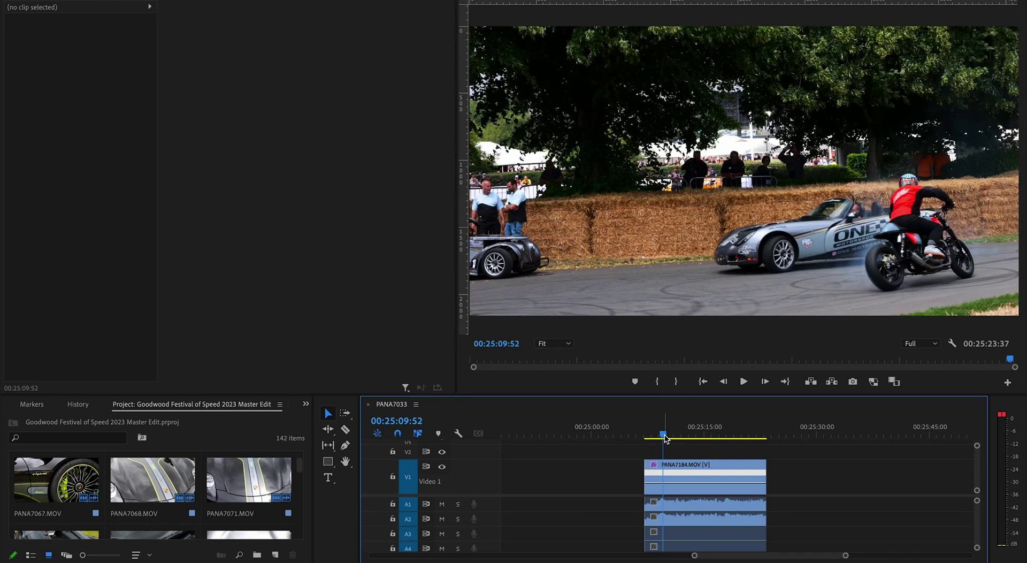
{"action": "key", "text": "space"}
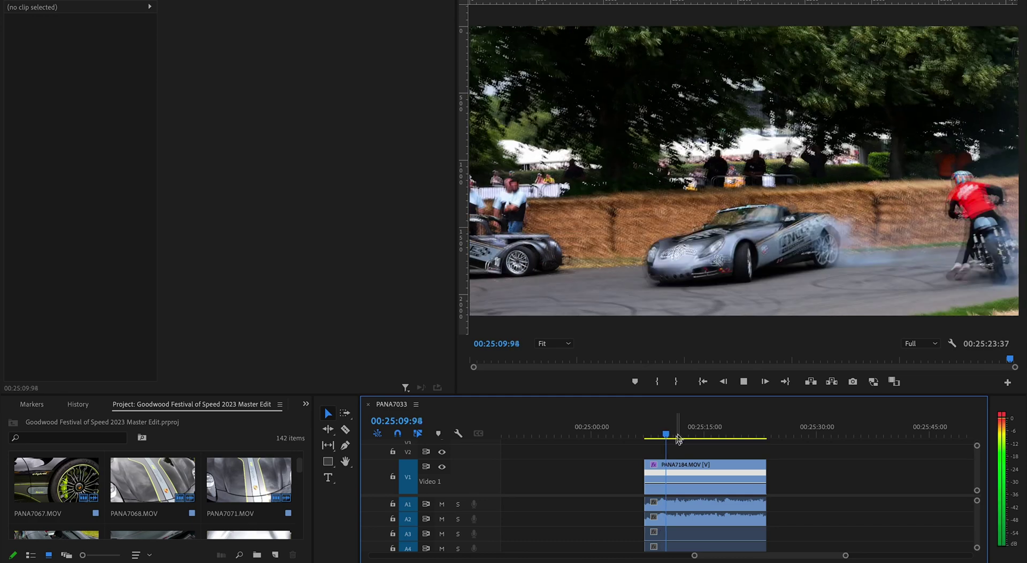
{"action": "key", "text": "space"}
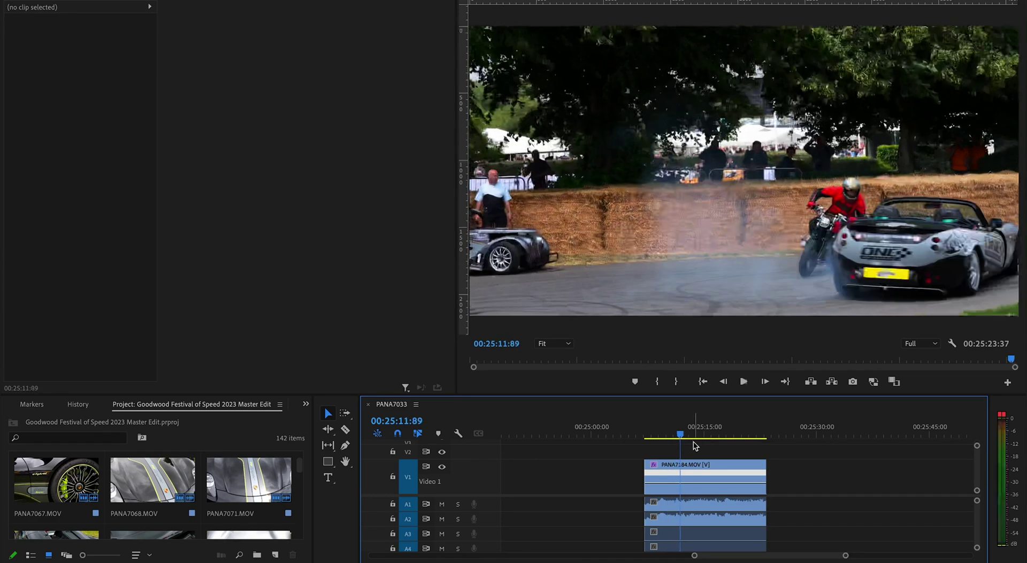
{"action": "left_click", "coordinate": [659, 437]}
{"action": "left_click_drag", "start_coordinate": [659, 438], "coordinate": [660, 438]}
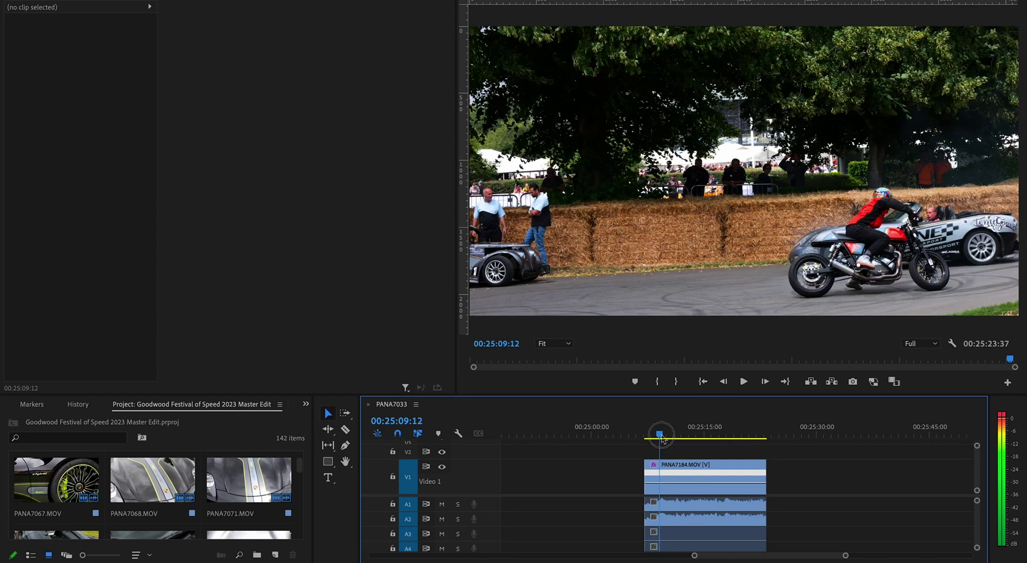
Unlink the audio from the video of the PANA7184.MOV clip in the timeline.
{"action": "left_click", "coordinate": [715, 467]}
{"action": "right_click", "coordinate": [731, 466]}
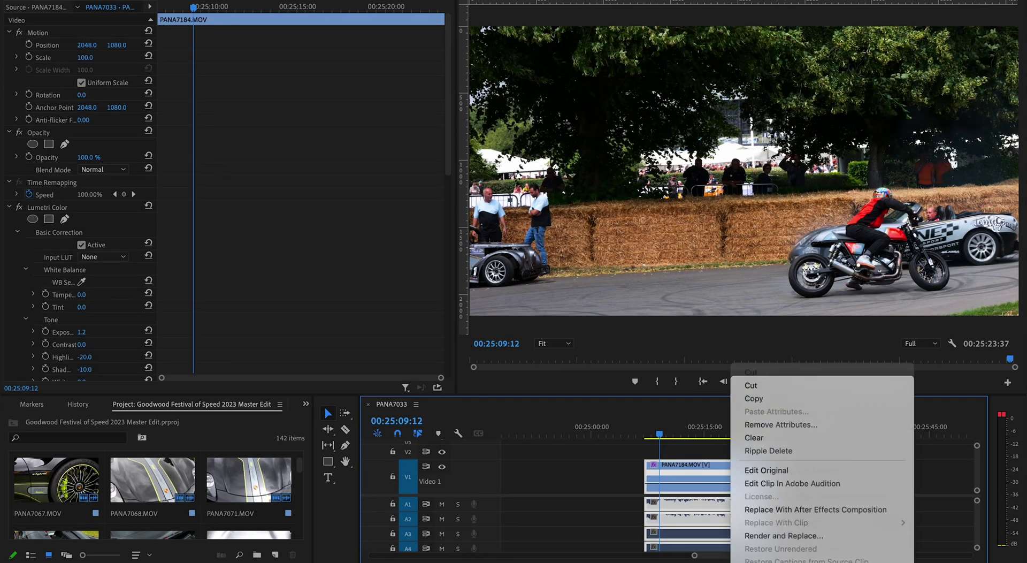
{"action": "left_click", "coordinate": [763, 533]}
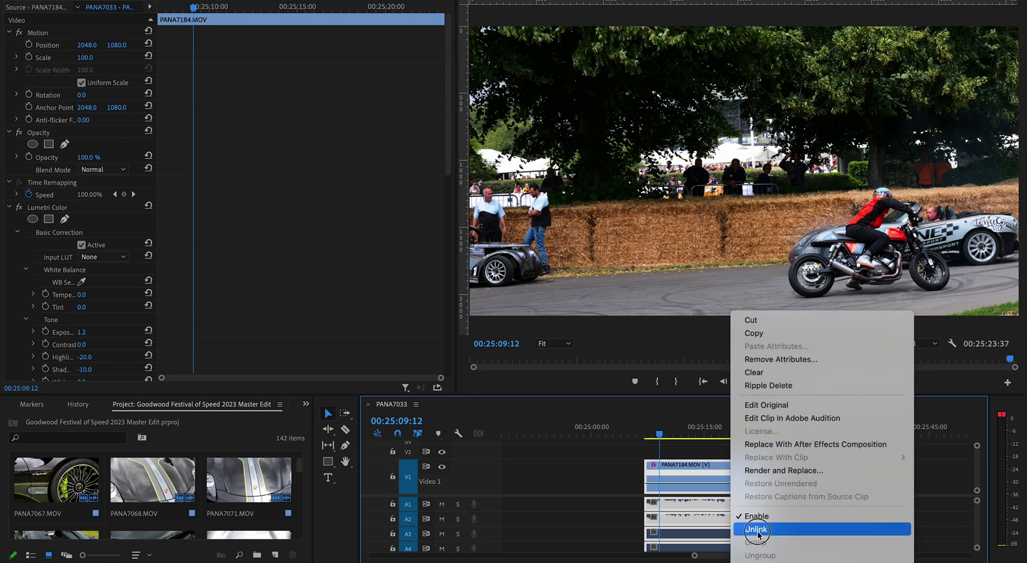
{"action": "left_click", "coordinate": [755, 531]}
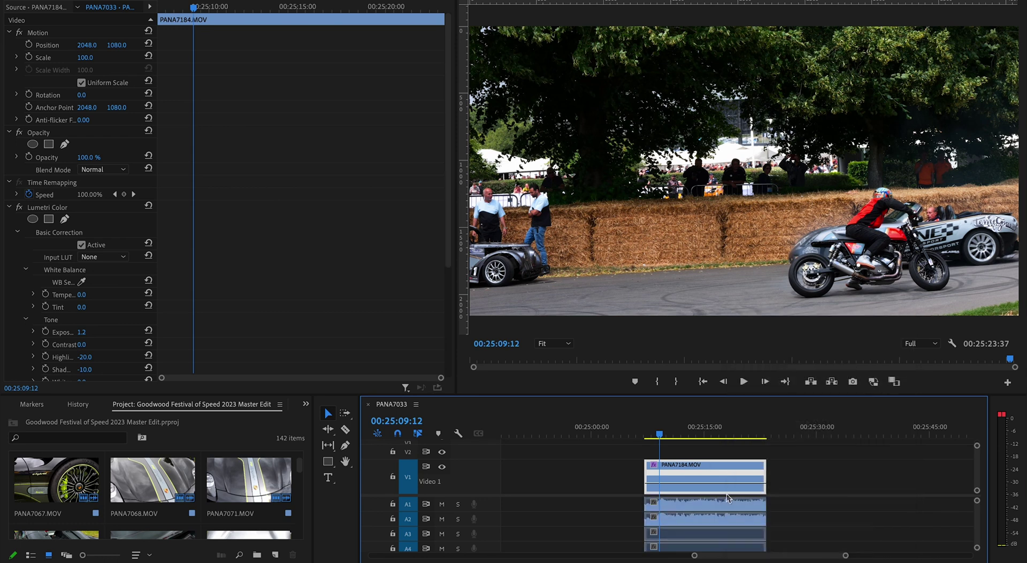
Delete the PANA7184.MOV audio segments on tracks A3 and A4.
{"action": "left_click", "coordinate": [726, 536]}
{"action": "left_click", "coordinate": [736, 547], "text": "shift"}
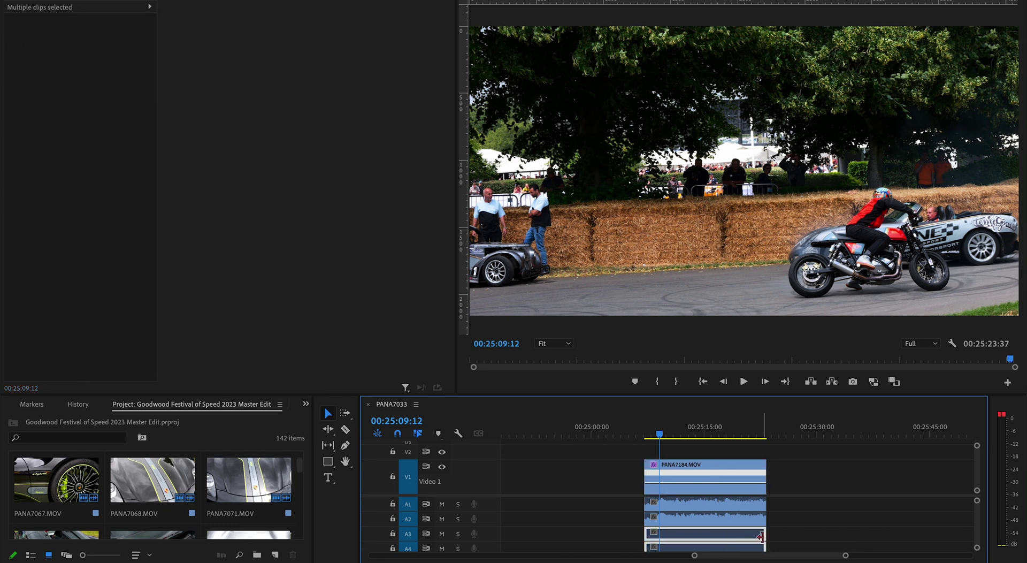
{"action": "key", "text": "Delete"}
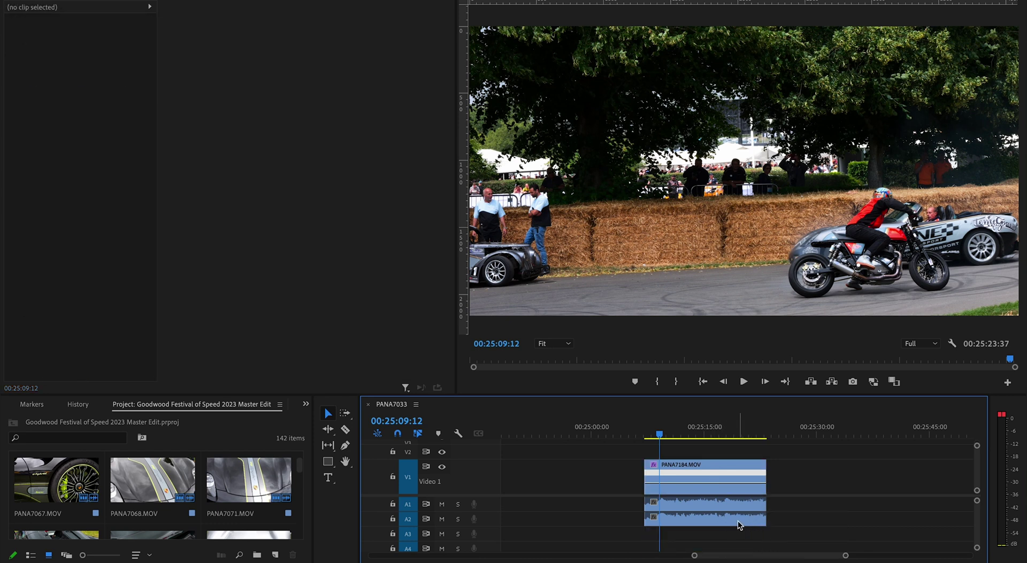
Link the PANA7184.MOV audio on tracks A1 and A2 to each other, leaving the video separate.
{"action": "left_click", "coordinate": [736, 503]}
{"action": "right_click", "coordinate": [721, 505]}
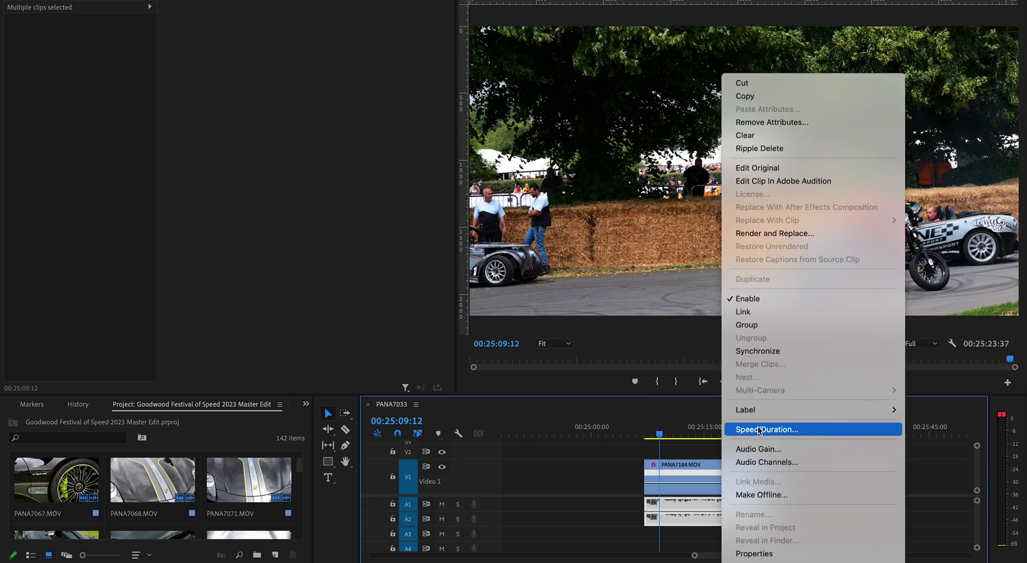
{"action": "left_click", "coordinate": [743, 312]}
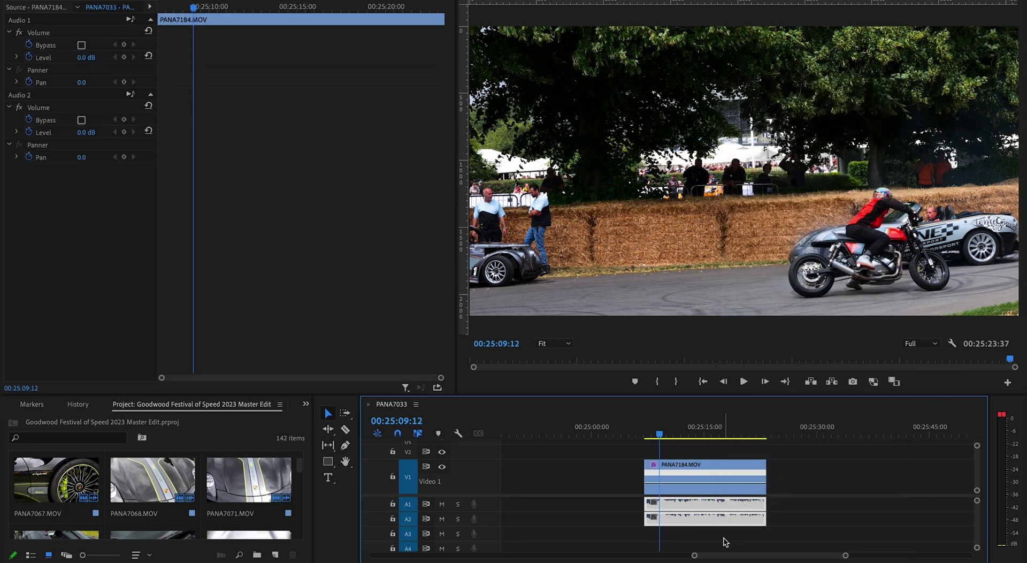
Test moving the video and the linked audio independently along the timeline, undoing each move.
{"action": "left_click_drag", "start_coordinate": [714, 473], "coordinate": [766, 484]}
{"action": "key", "text": "super+z"}
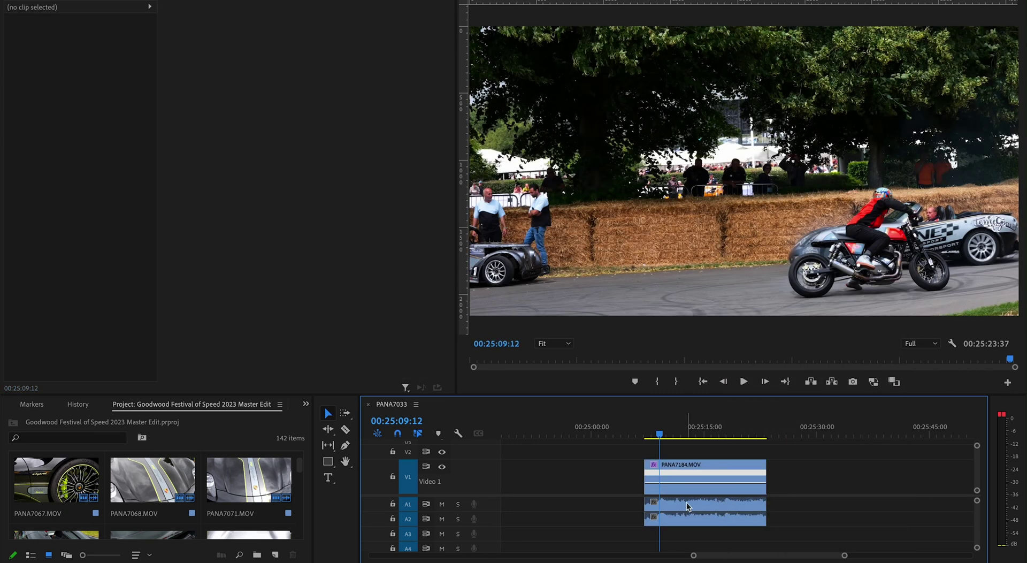
{"action": "left_click_drag", "start_coordinate": [689, 505], "coordinate": [743, 510]}
{"action": "key", "text": "super+z"}
{"action": "left_click", "coordinate": [614, 466]}
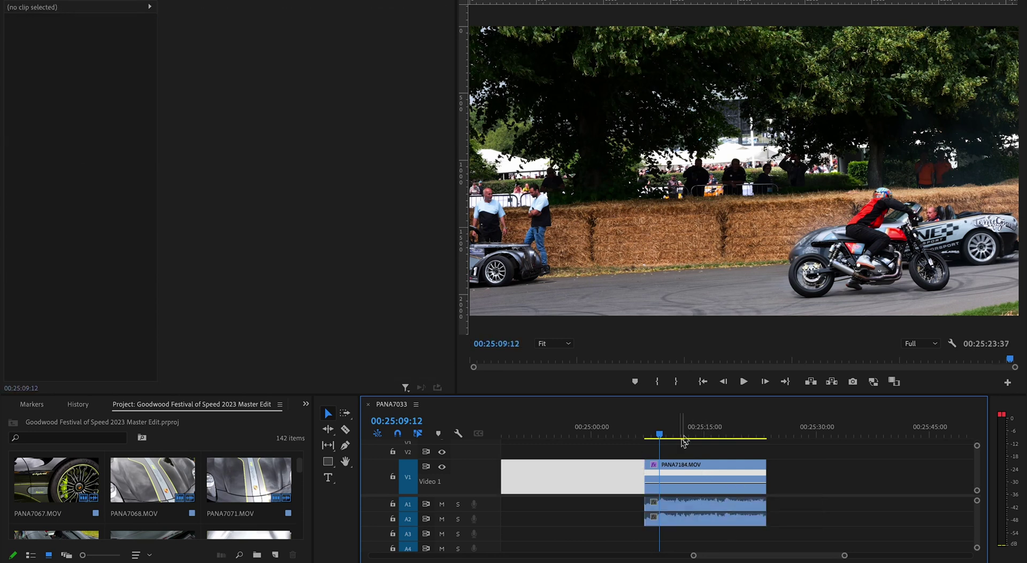
Display the Time Remapping Speed line on the PANA7184.MOV video clip, with the playhead at 00:25:15:06.
{"action": "left_click", "coordinate": [706, 428]}
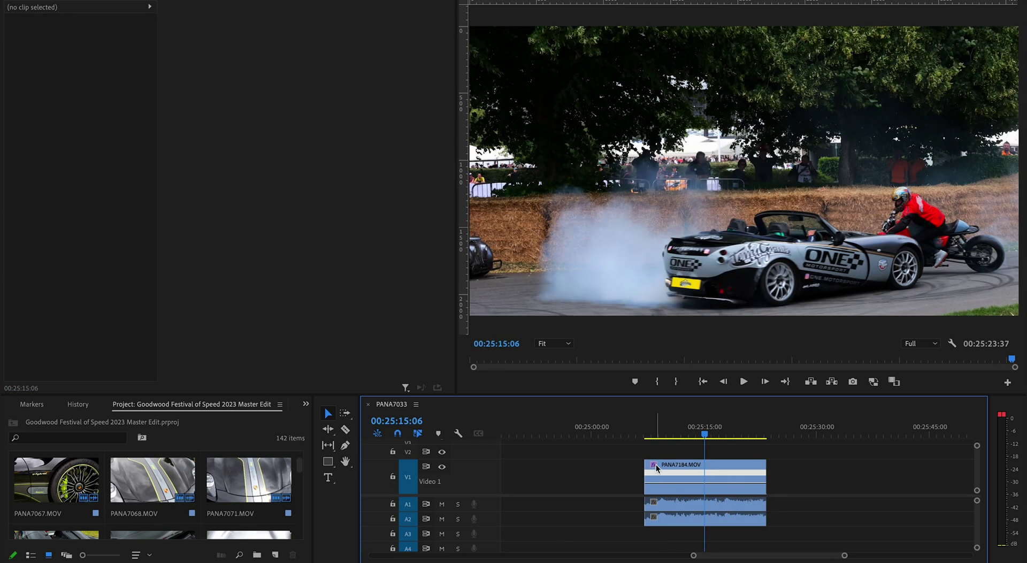
{"action": "right_click", "coordinate": [682, 469]}
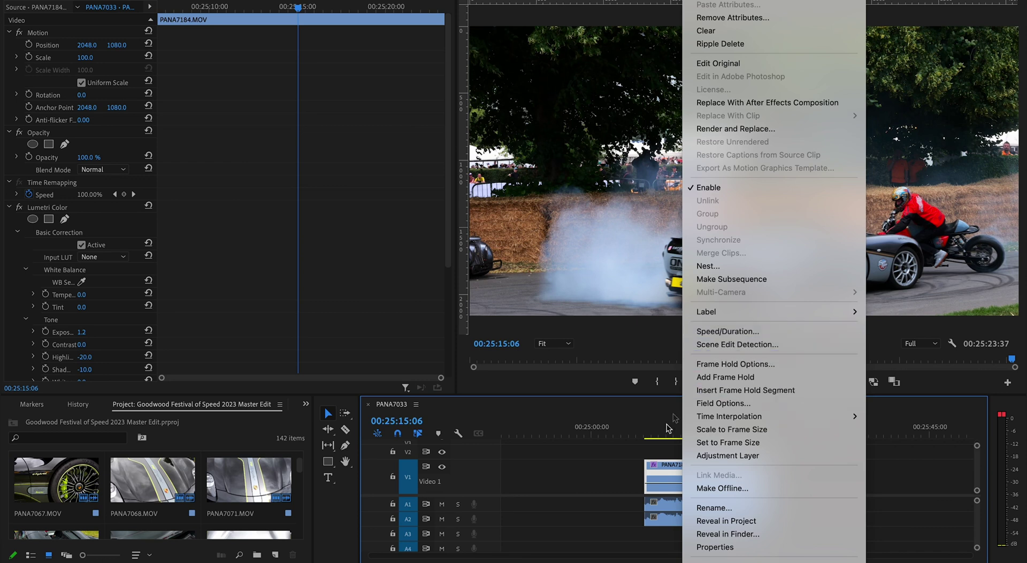
{"action": "left_click", "coordinate": [672, 478]}
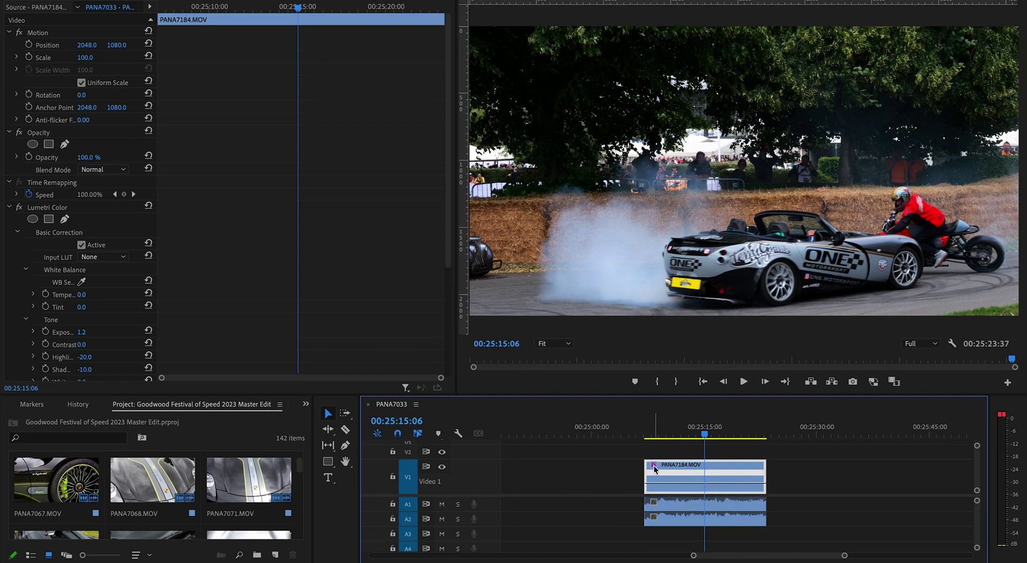
{"action": "left_click", "coordinate": [653, 465]}
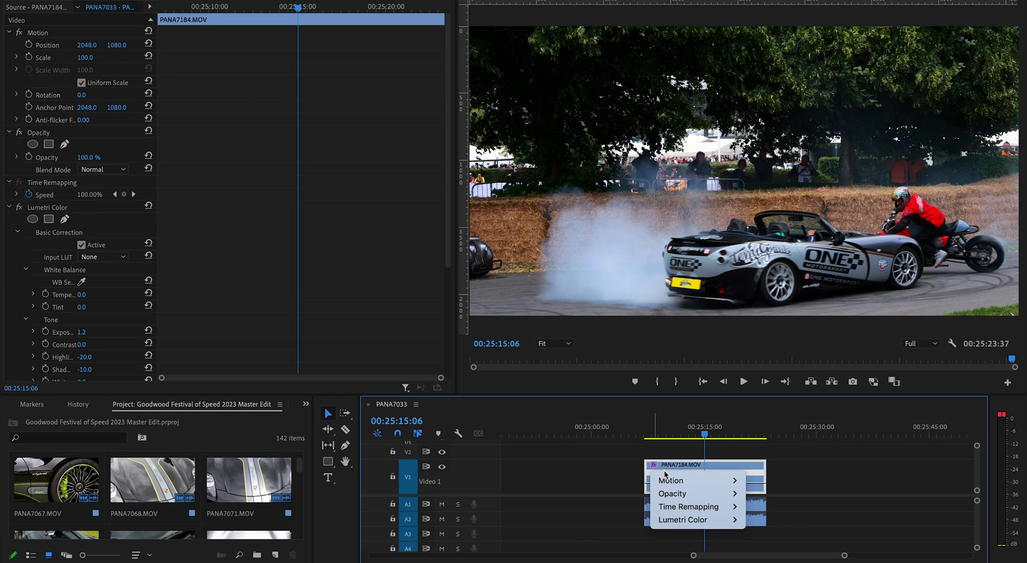
{"action": "mouse_move", "coordinate": [666, 513]}
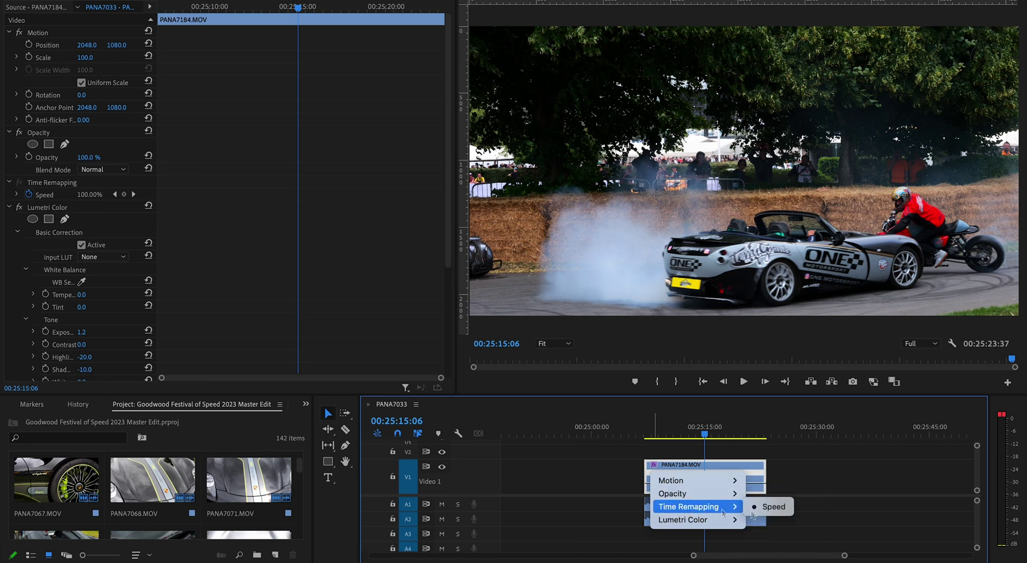
{"action": "left_click", "coordinate": [773, 508]}
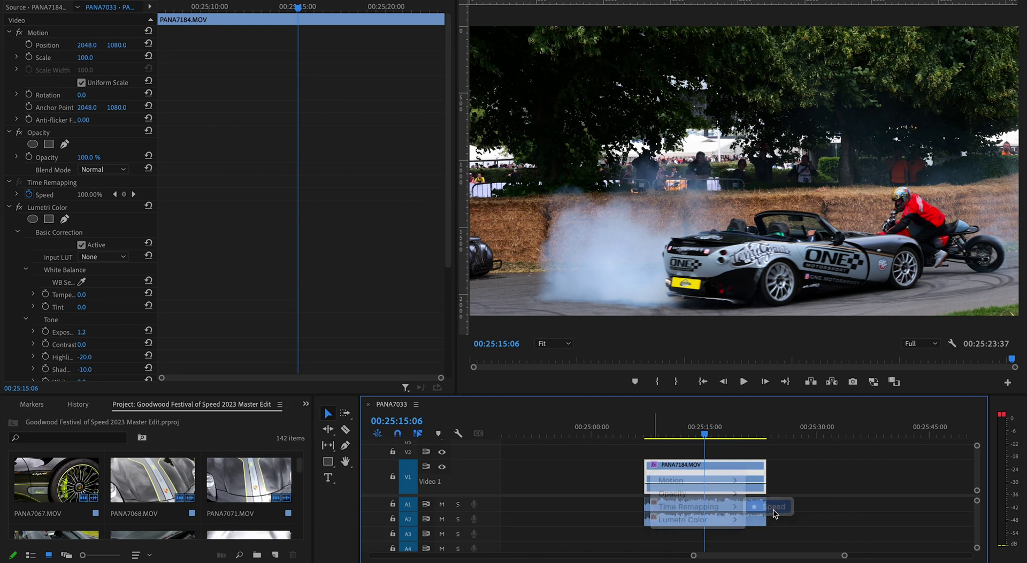
Switch the line shown on the video clip to Opacity, and change it back to Time Remapping Speed.
{"action": "left_click", "coordinate": [653, 465]}
{"action": "mouse_move", "coordinate": [673, 480]}
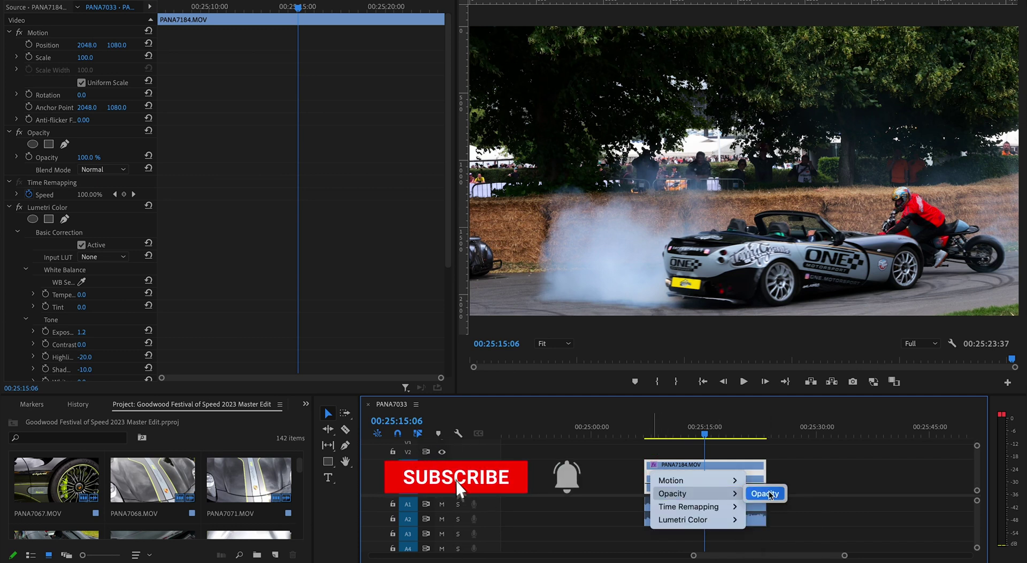
{"action": "left_click", "coordinate": [765, 494]}
{"action": "left_click", "coordinate": [654, 464]}
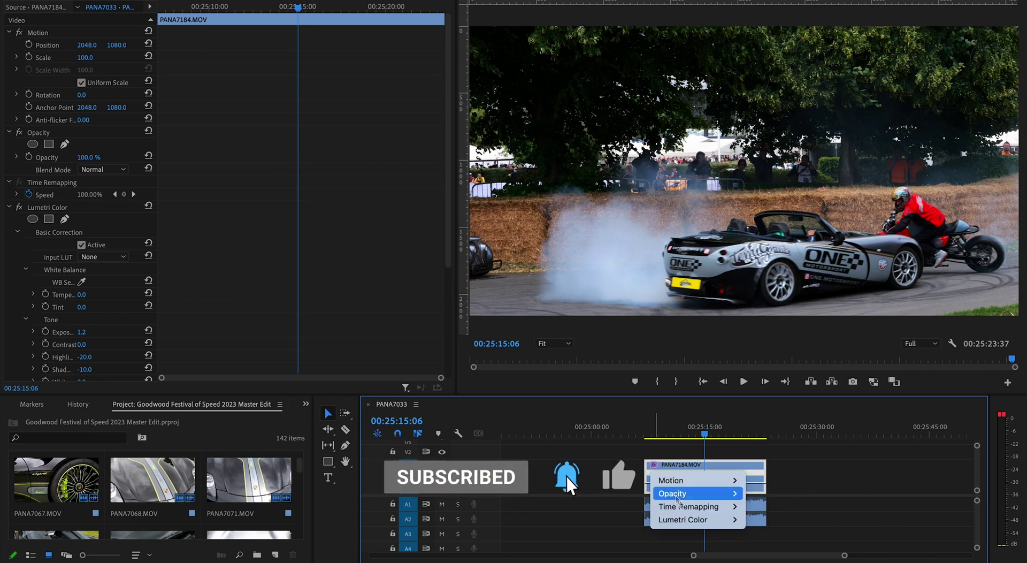
{"action": "mouse_move", "coordinate": [678, 507]}
{"action": "left_click", "coordinate": [771, 502]}
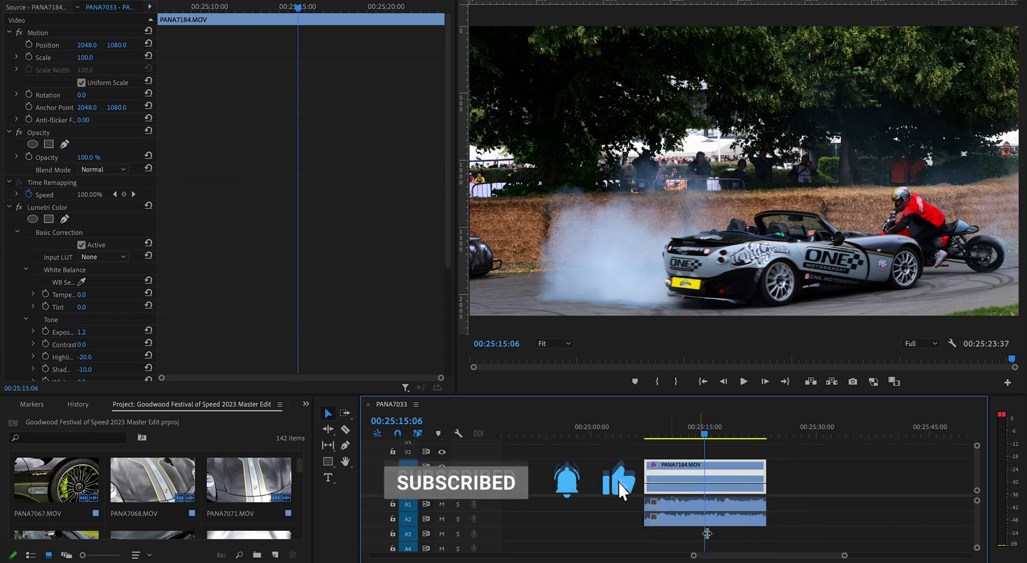
Add two speed keyframes on the video clip's time remapping line, at about 00:25:12:30 and 00:25:21:63.
{"action": "left_click_drag", "start_coordinate": [694, 556], "coordinate": [726, 555]}
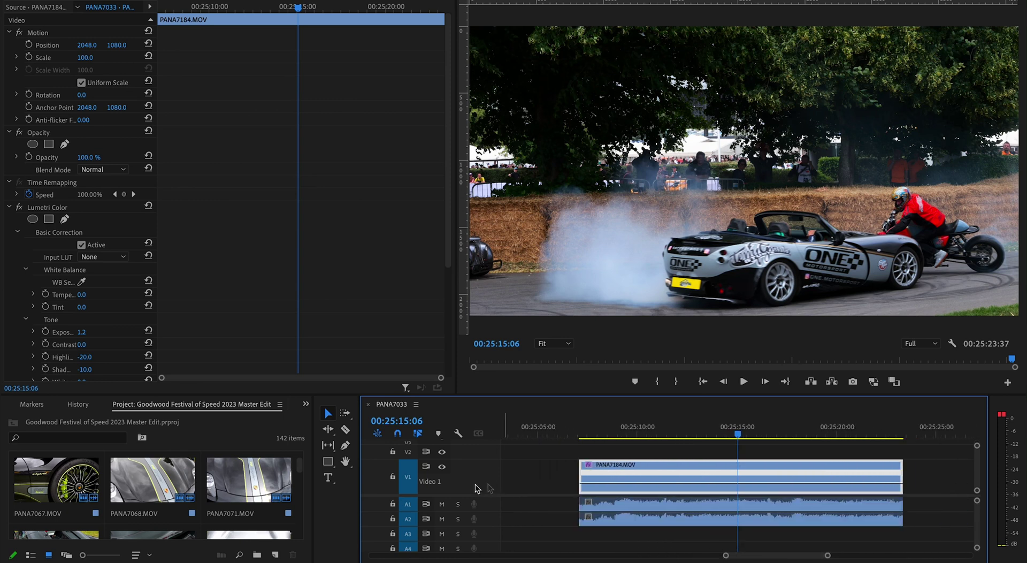
{"action": "mouse_move", "coordinate": [460, 461]}
{"action": "left_mouse_down"}
{"action": "mouse_move", "coordinate": [468, 482]}
{"action": "mouse_move", "coordinate": [463, 466]}
{"action": "left_mouse_up"}
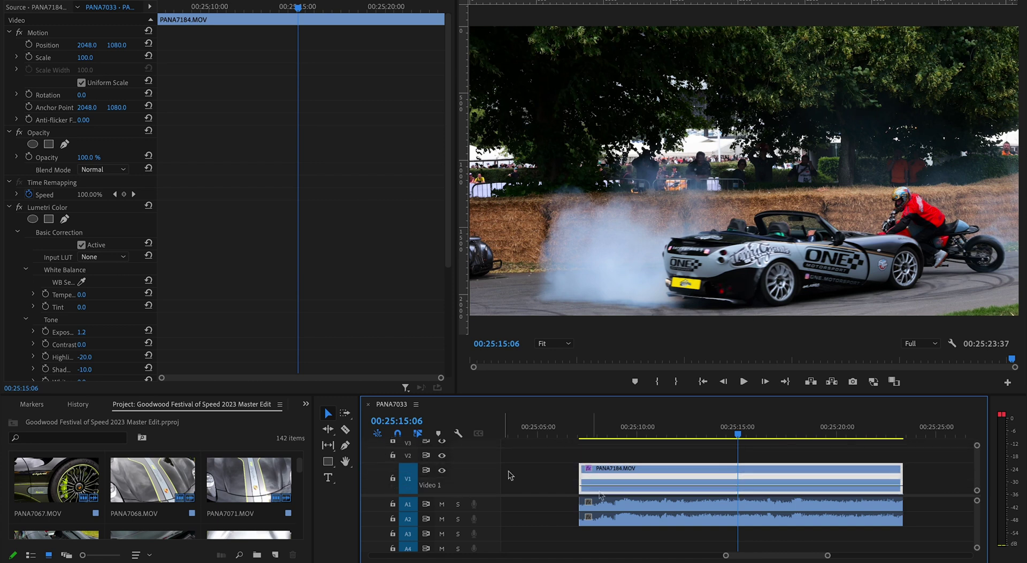
{"action": "left_click_drag", "start_coordinate": [484, 464], "coordinate": [482, 458]}
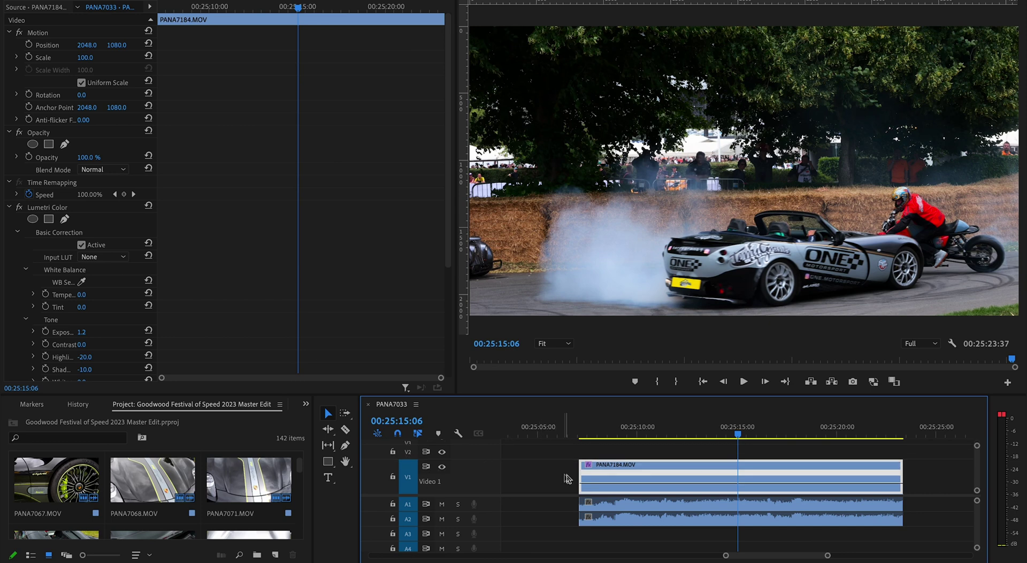
{"action": "left_click", "coordinate": [580, 435]}
{"action": "left_click_drag", "start_coordinate": [579, 434], "coordinate": [683, 444]}
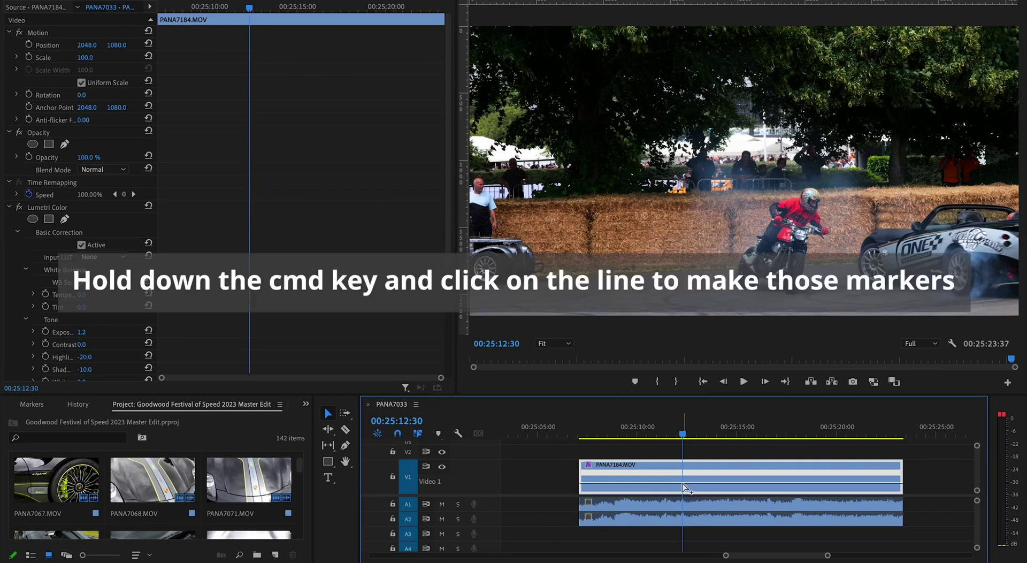
{"action": "left_click", "coordinate": [685, 486], "text": "super"}
{"action": "left_click_drag", "start_coordinate": [684, 433], "coordinate": [869, 435]}
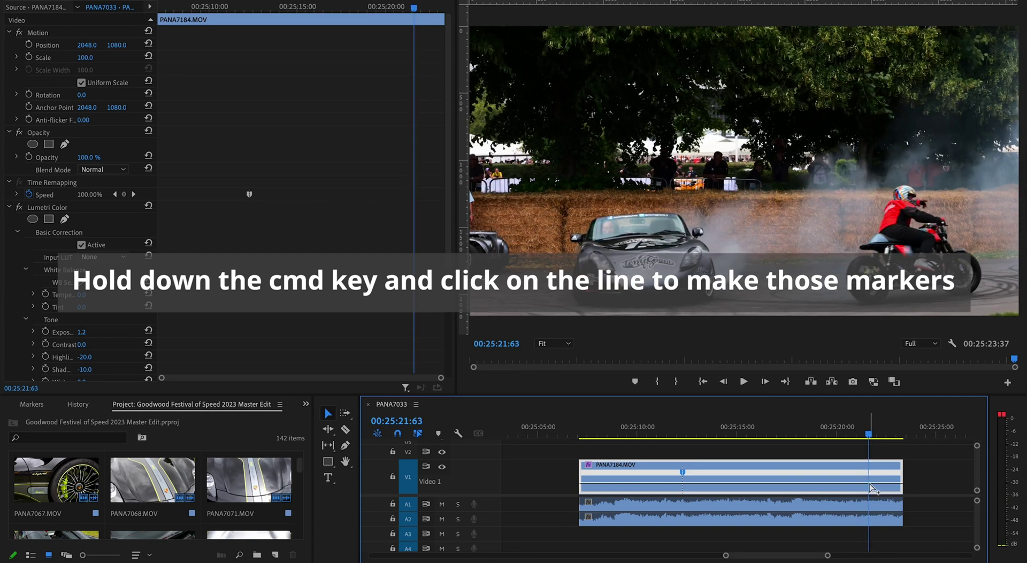
Cut the A1 and A2 audio with the Razor tool at the two speed keyframes, about 00:25:12:27 and 00:25:21:66.
{"action": "left_click", "coordinate": [682, 426]}
{"action": "left_click_drag", "start_coordinate": [683, 427], "coordinate": [684, 428]}
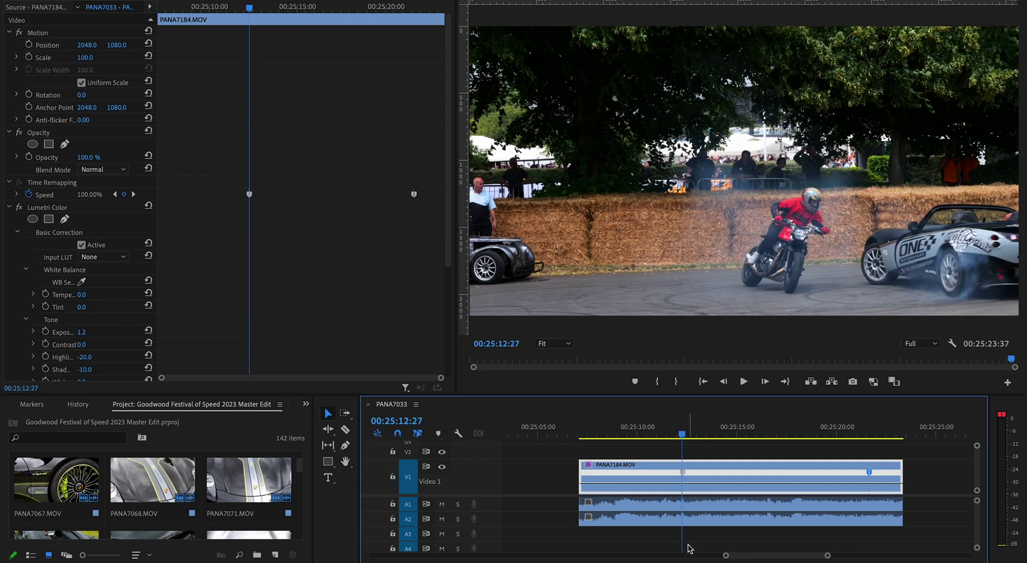
{"action": "key", "text": "c"}
{"action": "left_click", "coordinate": [683, 504]}
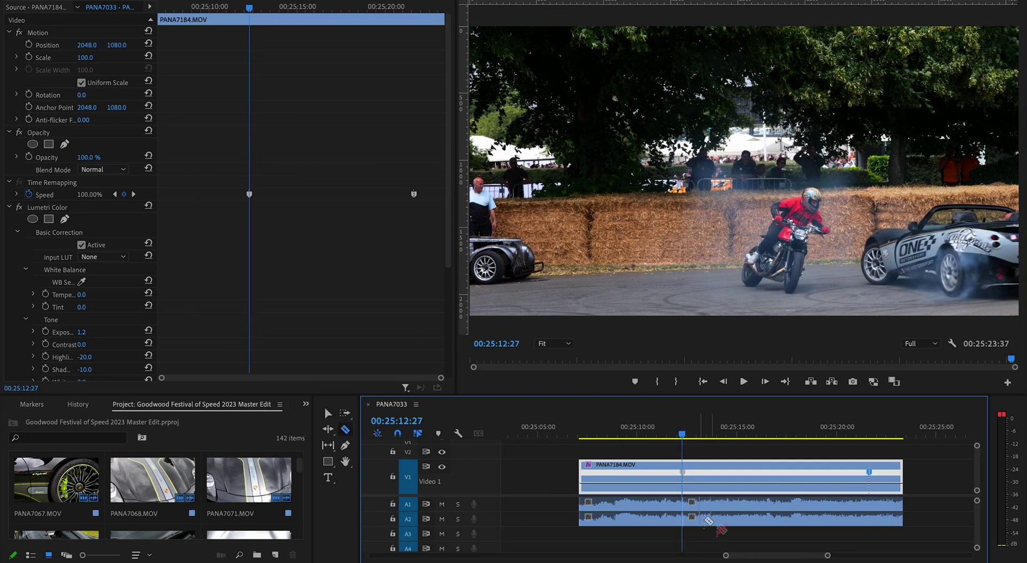
{"action": "left_click", "coordinate": [868, 426]}
{"action": "left_click_drag", "start_coordinate": [868, 427], "coordinate": [872, 427]}
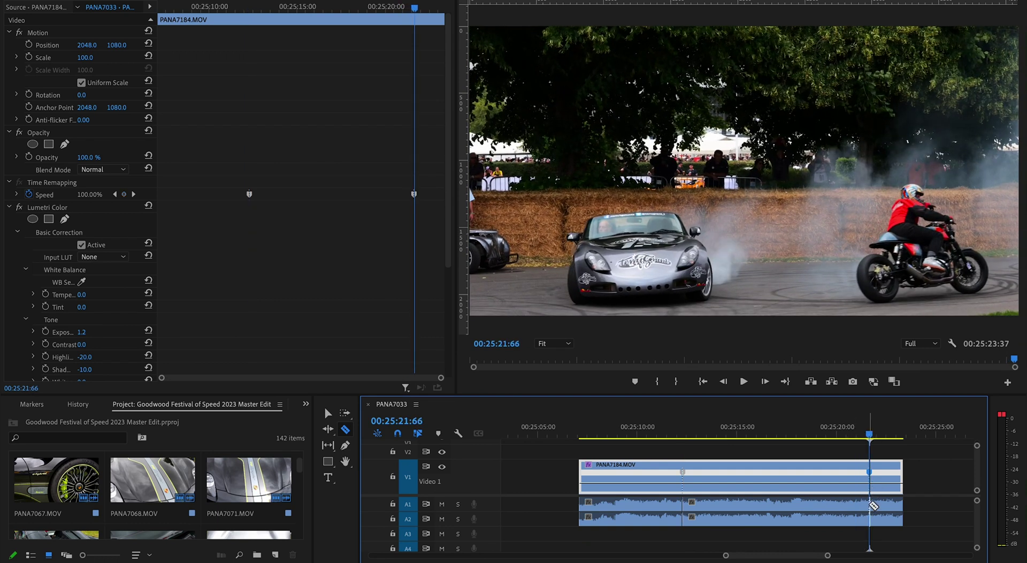
{"action": "left_click", "coordinate": [873, 506]}
{"action": "key", "text": "v"}
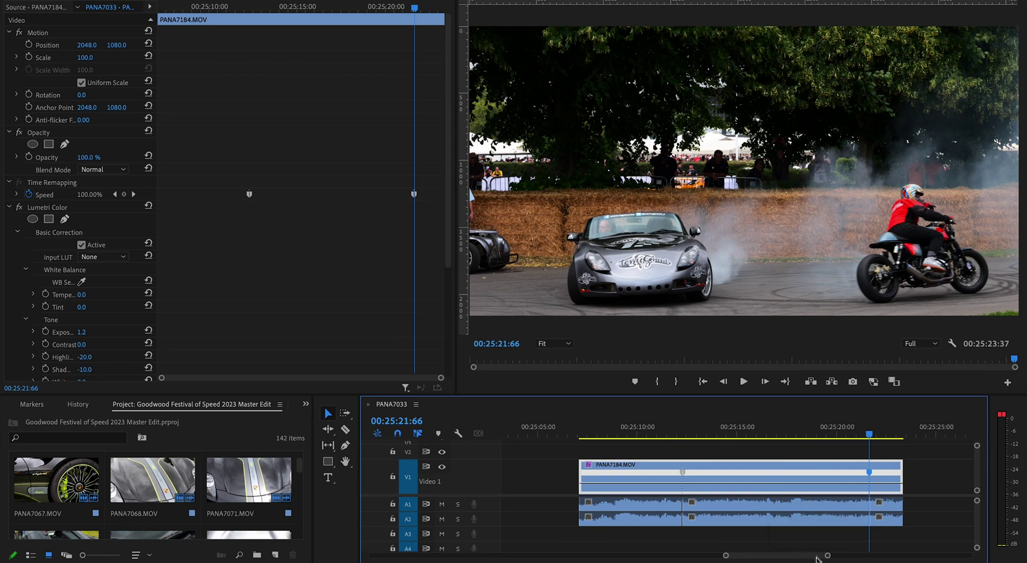
{"action": "left_click_drag", "start_coordinate": [828, 556], "coordinate": [838, 556]}
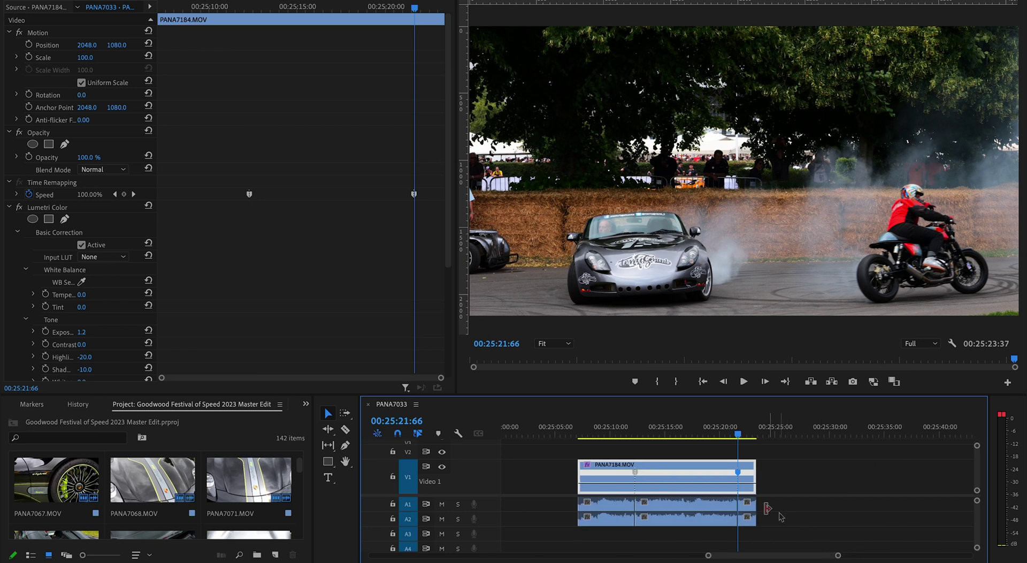
{"action": "mouse_move", "coordinate": [838, 555]}
{"action": "left_mouse_down"}
{"action": "mouse_move", "coordinate": [814, 556]}
{"action": "mouse_move", "coordinate": [831, 558]}
{"action": "left_mouse_up"}
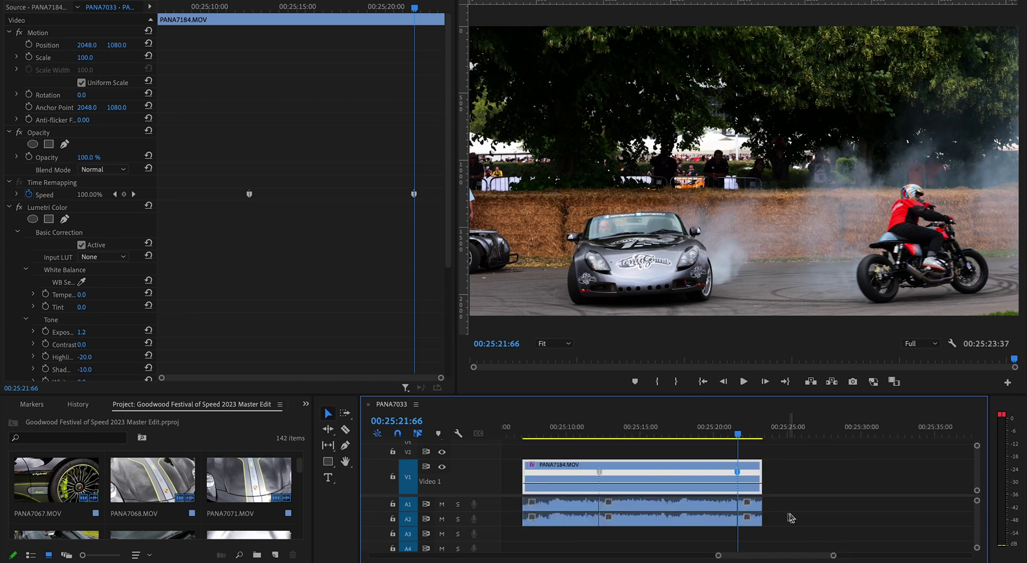
Lower the speed line between the two time remapping keyframes on the PANA7184.MOV video clip to 26%.
{"action": "scroll", "coordinate": [791, 515], "scroll_direction": "left", "scroll_amount": 2}
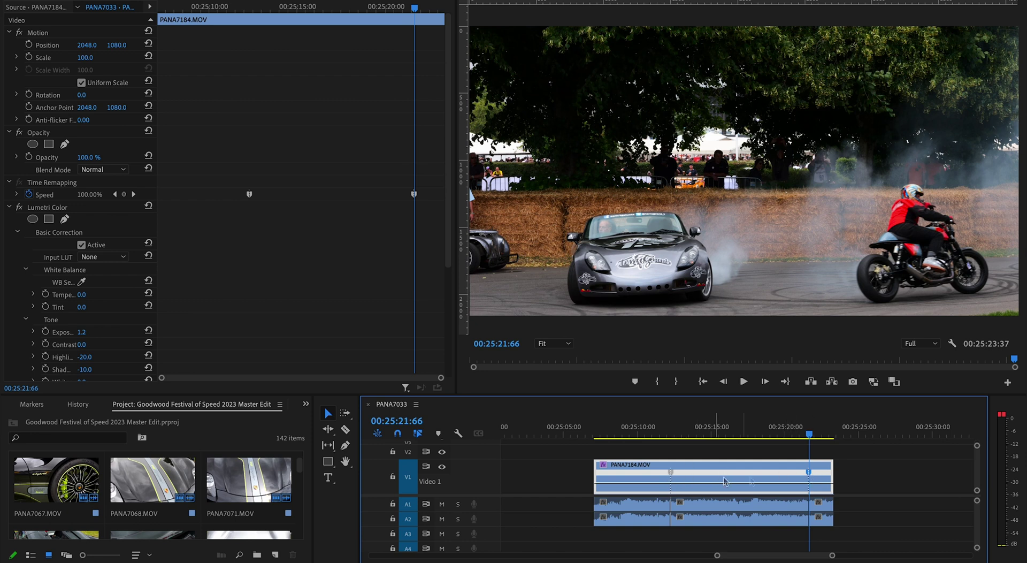
{"action": "left_click_drag", "start_coordinate": [770, 485], "coordinate": [769, 486]}
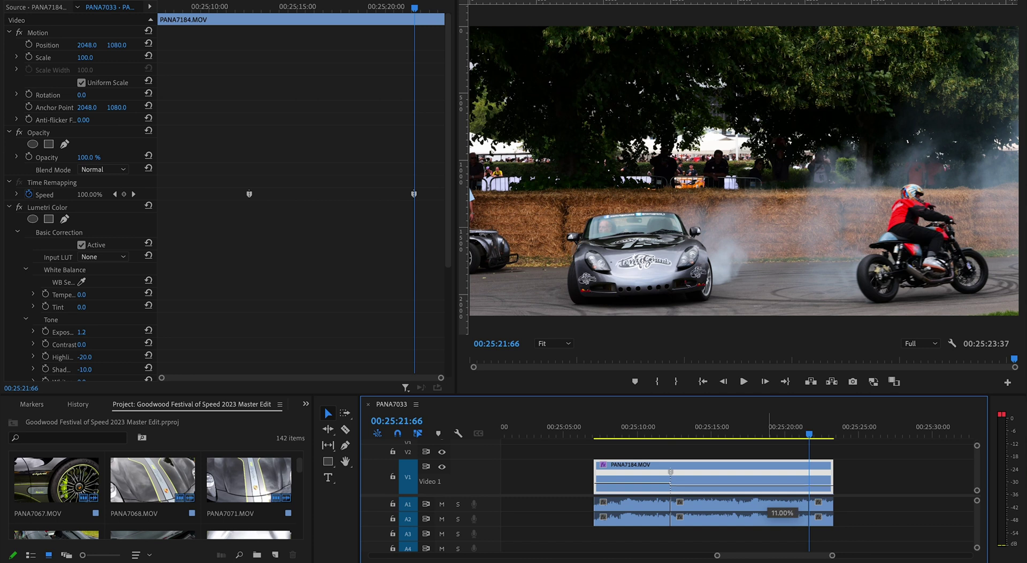
{"action": "left_click_drag", "start_coordinate": [769, 487], "coordinate": [769, 486]}
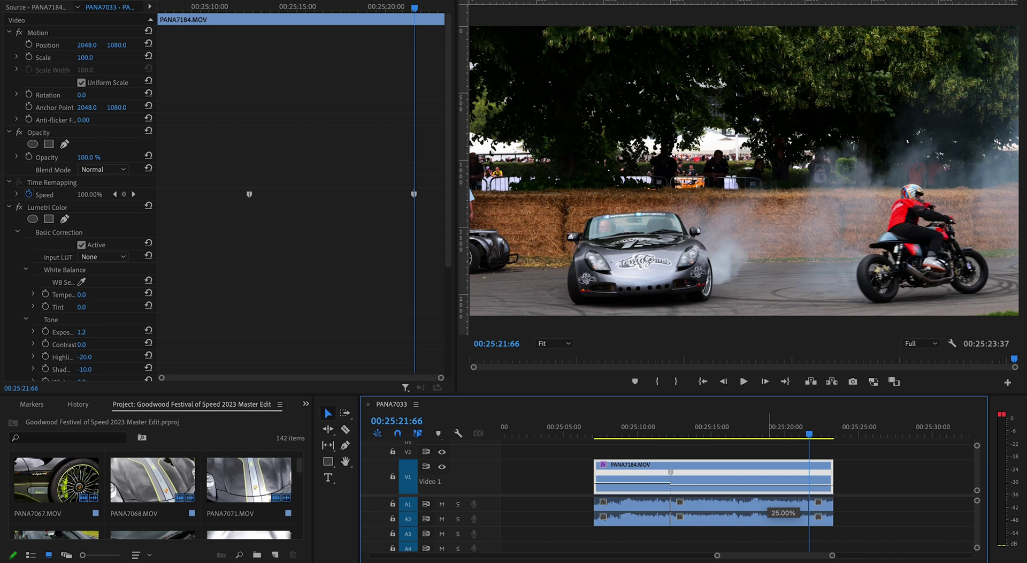
{"action": "left_click_drag", "start_coordinate": [769, 486], "coordinate": [770, 484]}
{"action": "scroll", "coordinate": [822, 460], "scroll_direction": "right", "scroll_amount": 5}
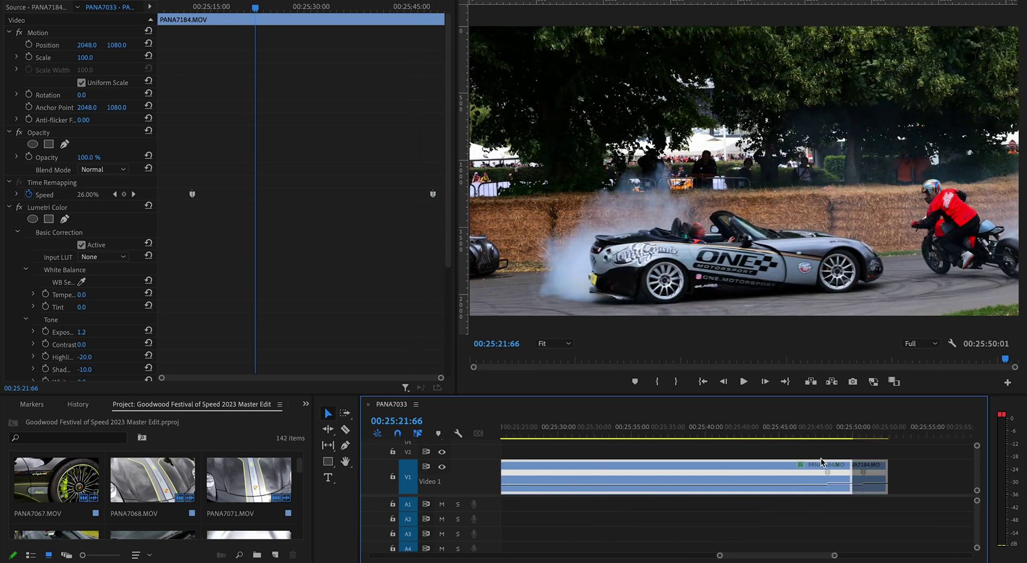
{"action": "scroll", "coordinate": [731, 514], "scroll_direction": "left", "scroll_amount": 4}
{"action": "scroll", "coordinate": [725, 512], "scroll_direction": "left", "scroll_amount": 3}
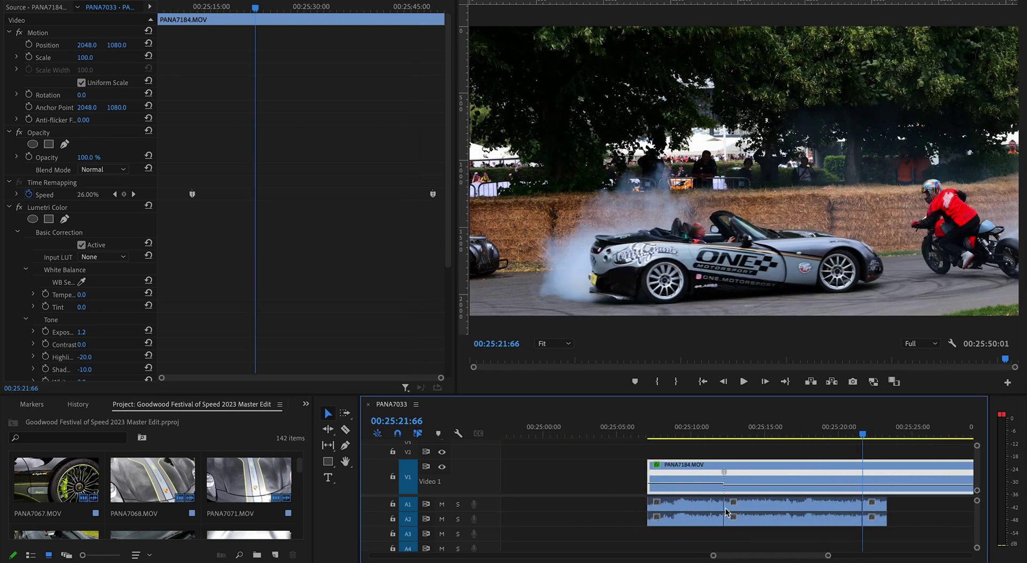
Move the last A1 and A2 audio segment so its end lines up with the slowed video clip's end at 00:25:50:01.
{"action": "scroll", "coordinate": [839, 515], "scroll_direction": "right", "scroll_amount": 4}
{"action": "left_click_drag", "start_coordinate": [668, 507], "coordinate": [901, 509]}
{"action": "scroll", "coordinate": [787, 507], "scroll_direction": "left", "scroll_amount": 5}
{"action": "left_click", "coordinate": [788, 506]}
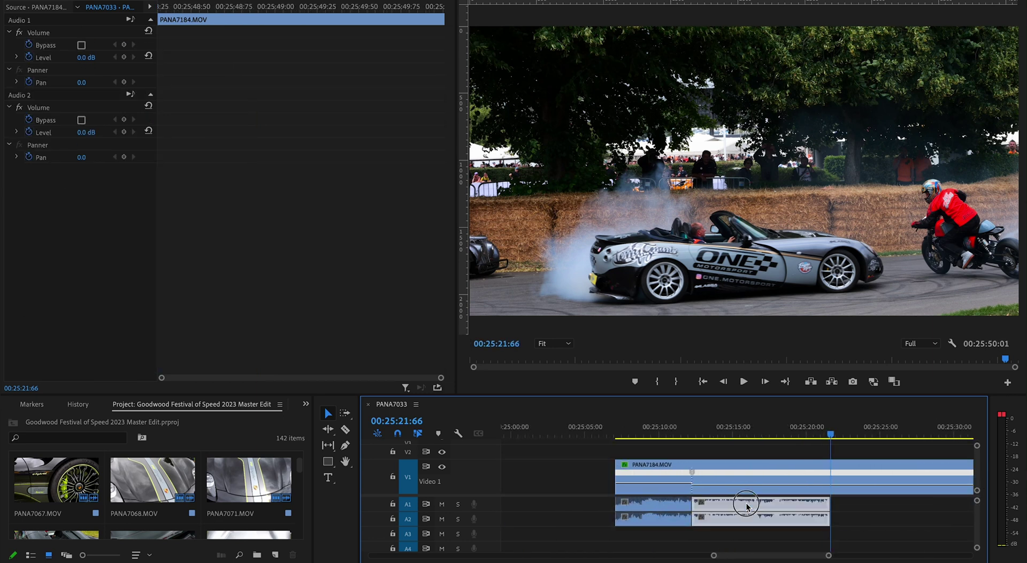
{"action": "right_click", "coordinate": [729, 503]}
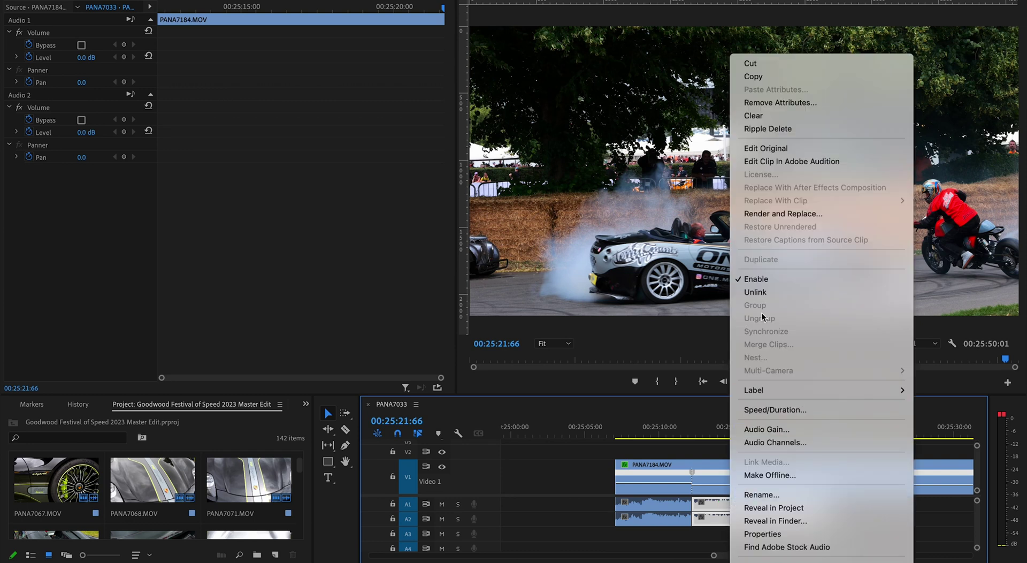
{"action": "left_click", "coordinate": [755, 411]}
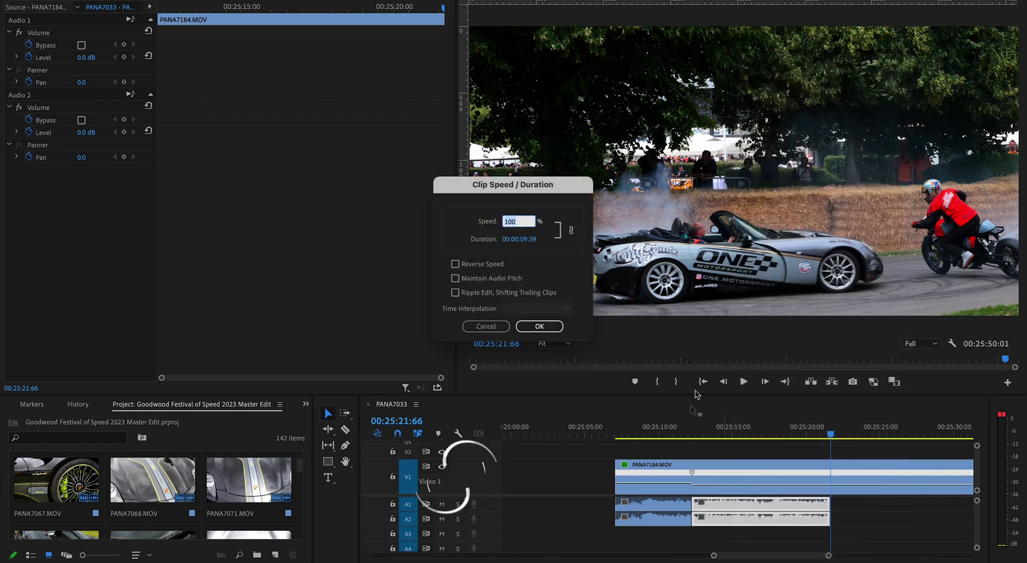
{"action": "type", "text": "25"}
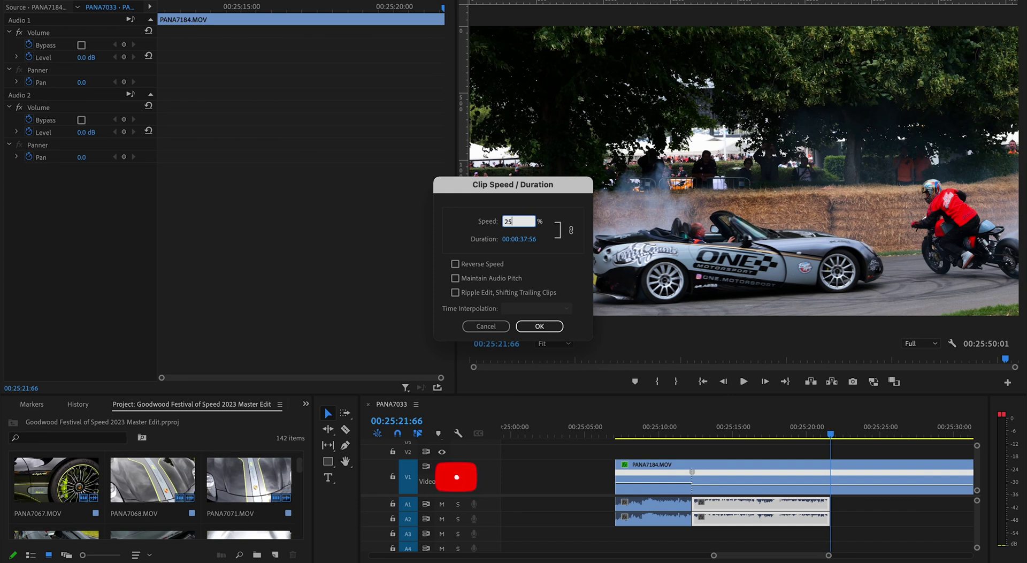
{"action": "left_click", "coordinate": [486, 326]}
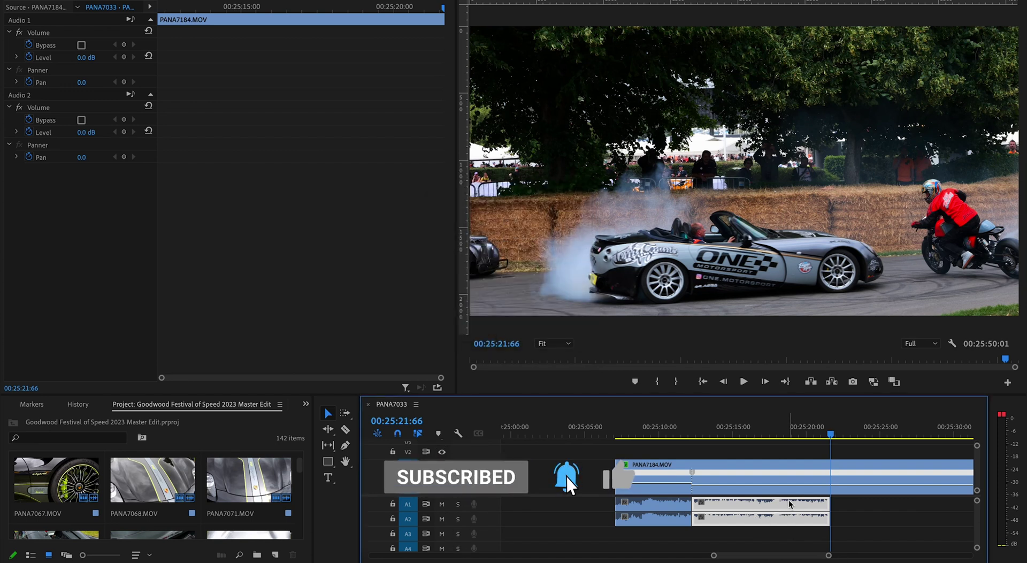
Set the middle A1 and A2 audio segment's clip speed to 25%.
{"action": "right_click", "coordinate": [790, 503]}
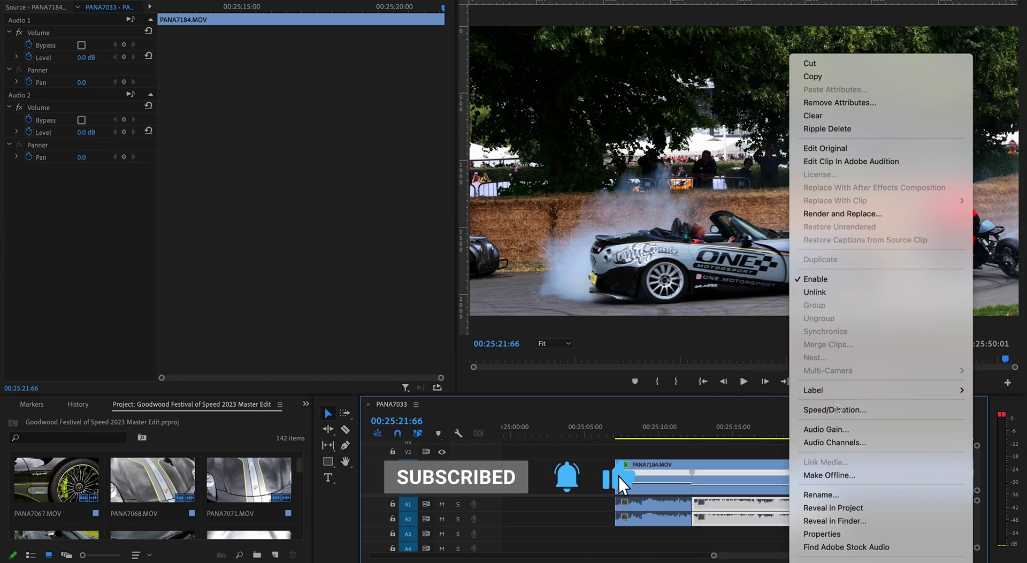
{"action": "left_click", "coordinate": [838, 409]}
{"action": "type", "text": "1"}
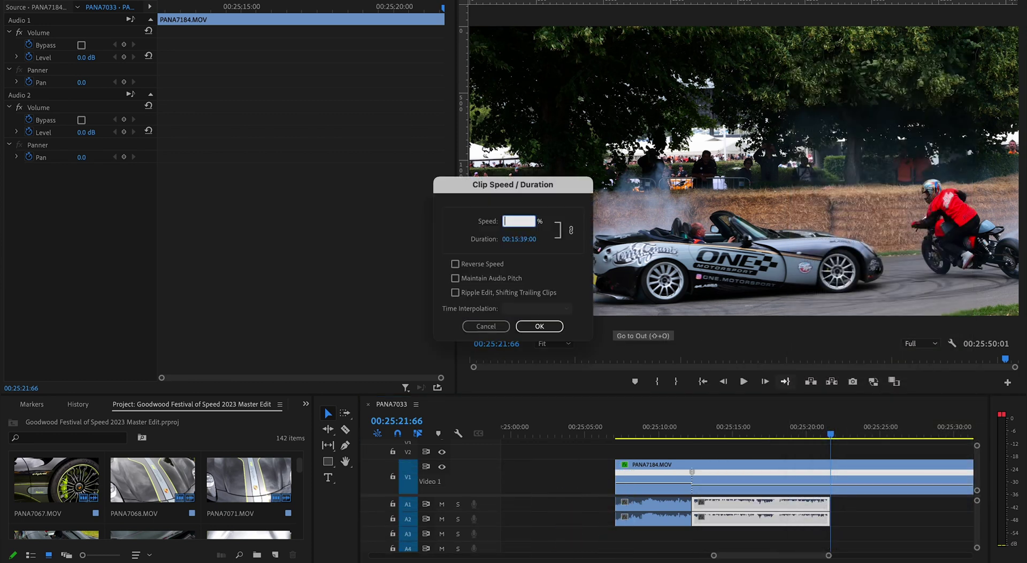
{"action": "type", "text": "5"}
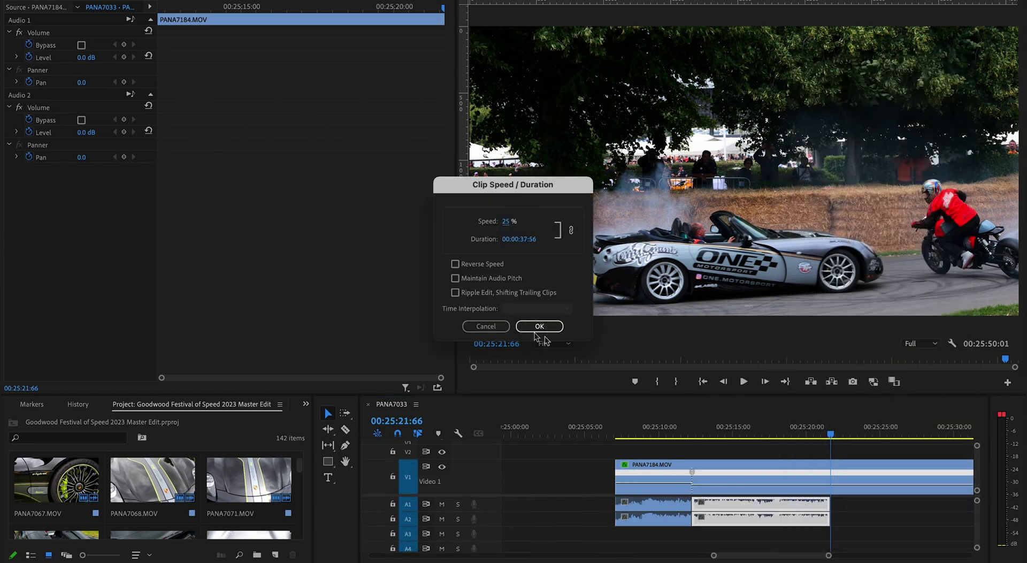
{"action": "left_click", "coordinate": [539, 326]}
Split the first speed keyframe into a gradual ramp from about 00:25:11:45 to 00:25:13:12.
{"action": "scroll", "coordinate": [766, 478], "scroll_direction": "right", "scroll_amount": 4}
{"action": "scroll", "coordinate": [762, 490], "scroll_direction": "left", "scroll_amount": 5}
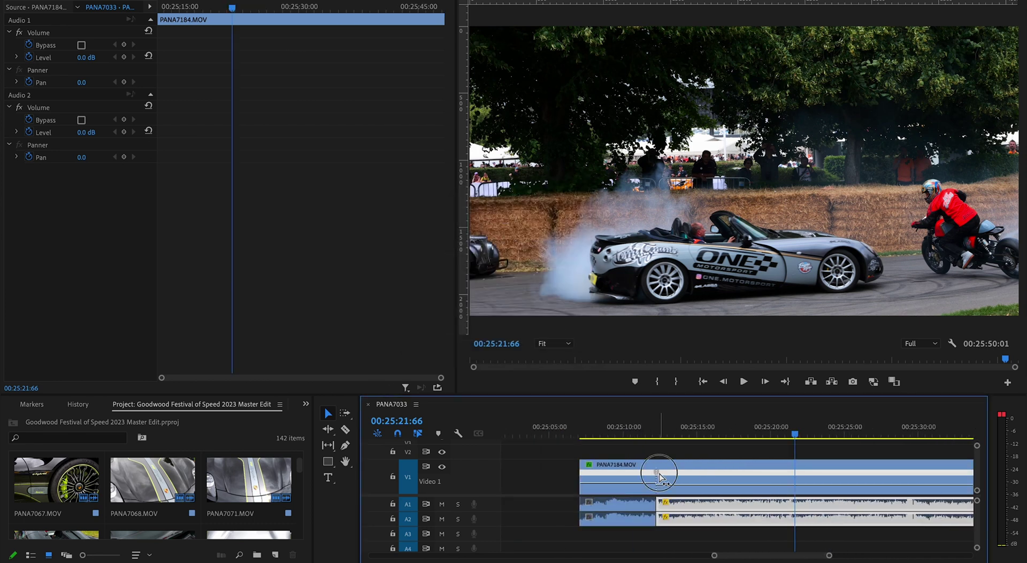
{"action": "left_click", "coordinate": [657, 473]}
{"action": "left_click_drag", "start_coordinate": [658, 475], "coordinate": [632, 483]}
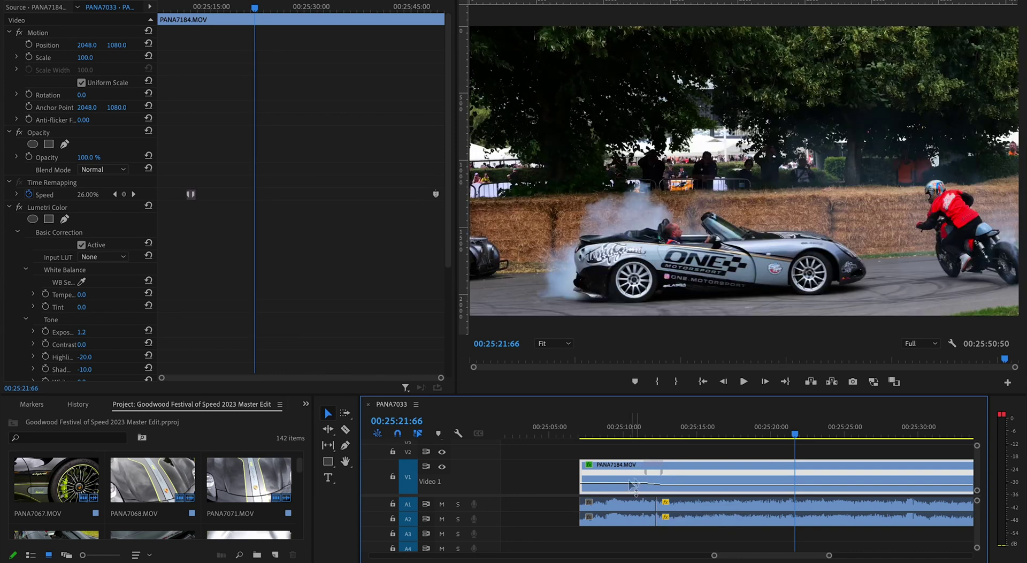
{"action": "left_click_drag", "start_coordinate": [663, 473], "coordinate": [668, 477]}
{"action": "left_click", "coordinate": [669, 478]}
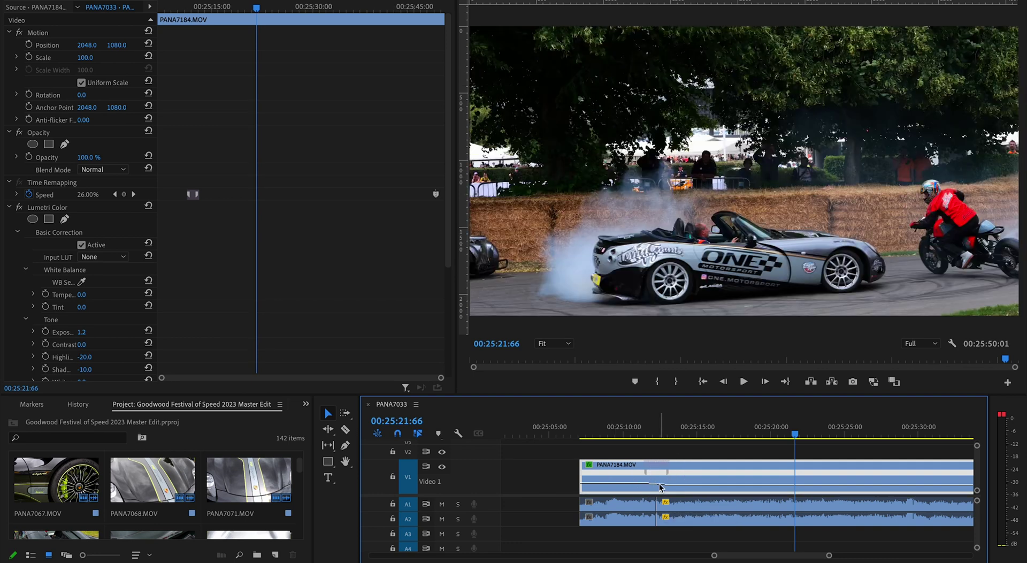
Smooth the first speed ramp into a curve using the Bezier handle between its keyframe halves.
{"action": "left_click", "coordinate": [646, 473]}
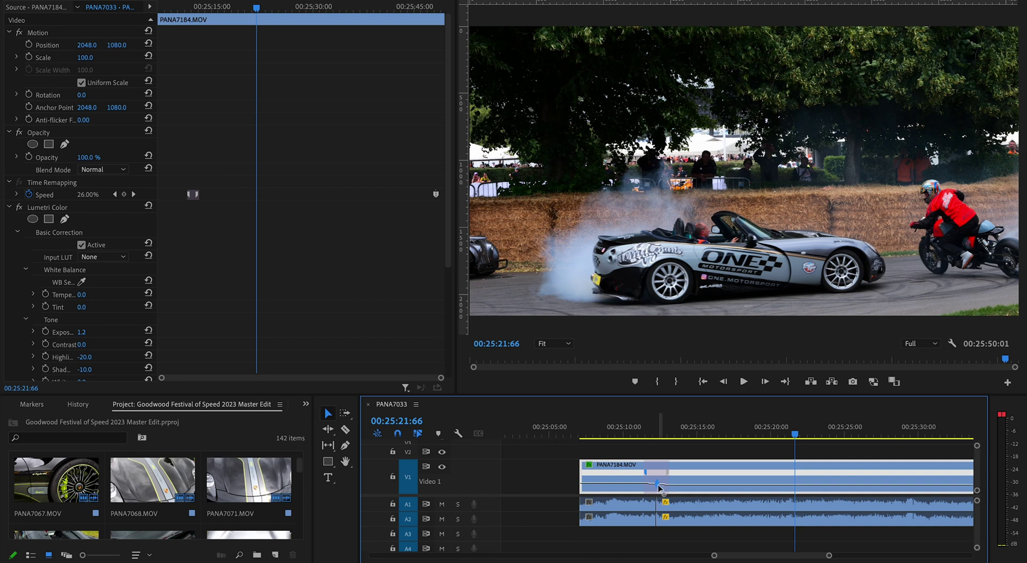
{"action": "left_click", "coordinate": [668, 472]}
{"action": "left_click_drag", "start_coordinate": [658, 487], "coordinate": [695, 485]}
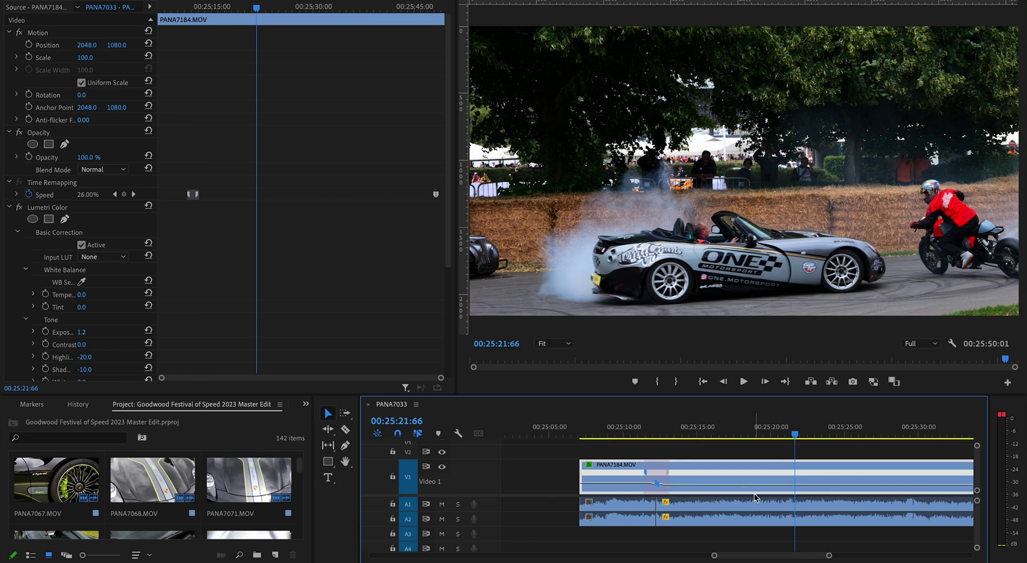
Split the second speed keyframe into a gradual ramp from about 00:25:48:20 to 00:25:48:65, and deselect the clip.
{"action": "scroll", "coordinate": [742, 543], "scroll_direction": "down", "scroll_amount": 1}
{"action": "left_click_drag", "start_coordinate": [716, 557], "coordinate": [761, 555]}
{"action": "scroll", "coordinate": [777, 495], "scroll_direction": "down", "scroll_amount": 10}
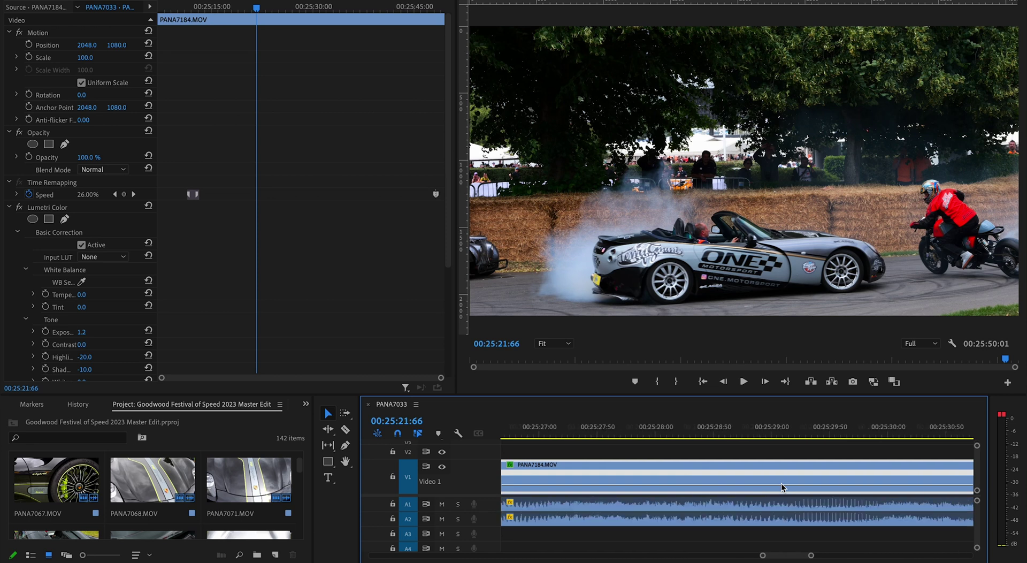
{"action": "scroll", "coordinate": [781, 487], "scroll_direction": "down", "scroll_amount": 3}
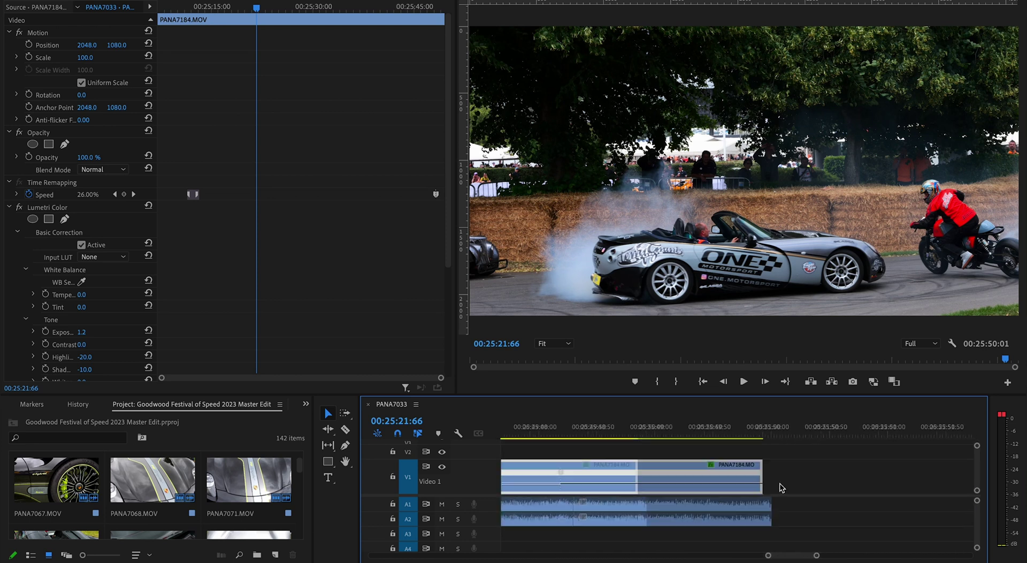
{"action": "scroll", "coordinate": [822, 475], "scroll_direction": "down", "scroll_amount": 2}
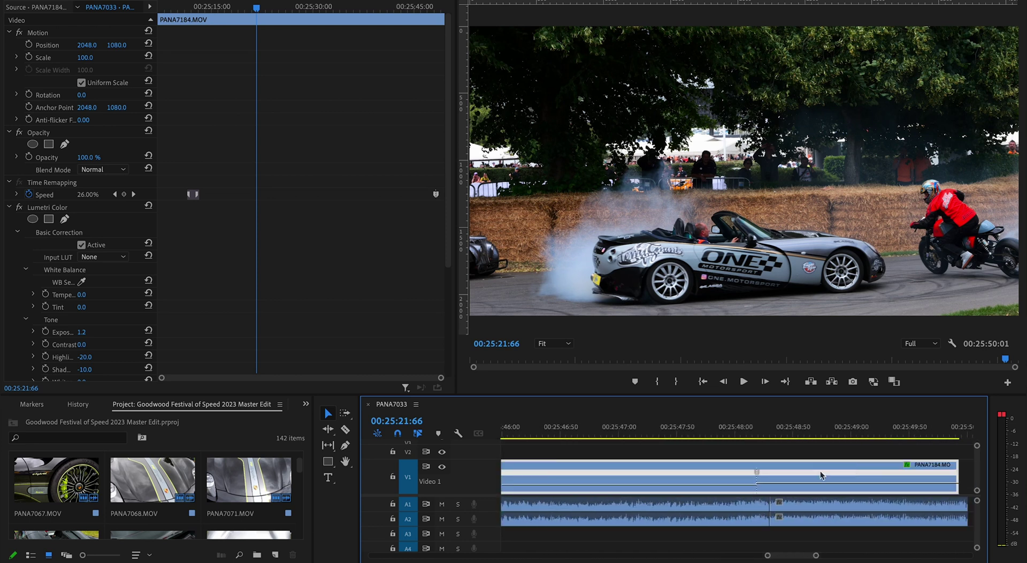
{"action": "left_click_drag", "start_coordinate": [757, 472], "coordinate": [813, 476]}
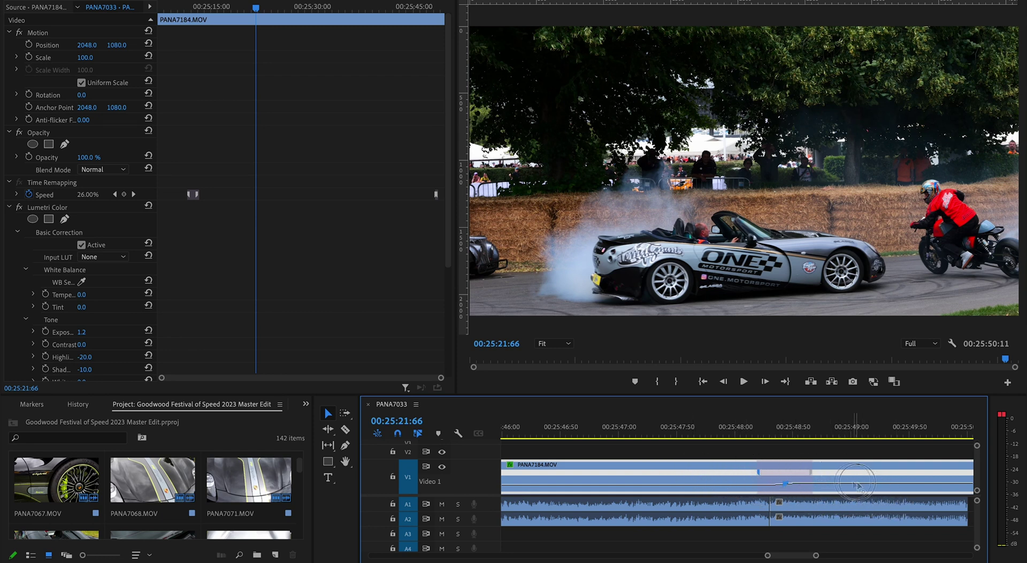
{"action": "left_click", "coordinate": [788, 459]}
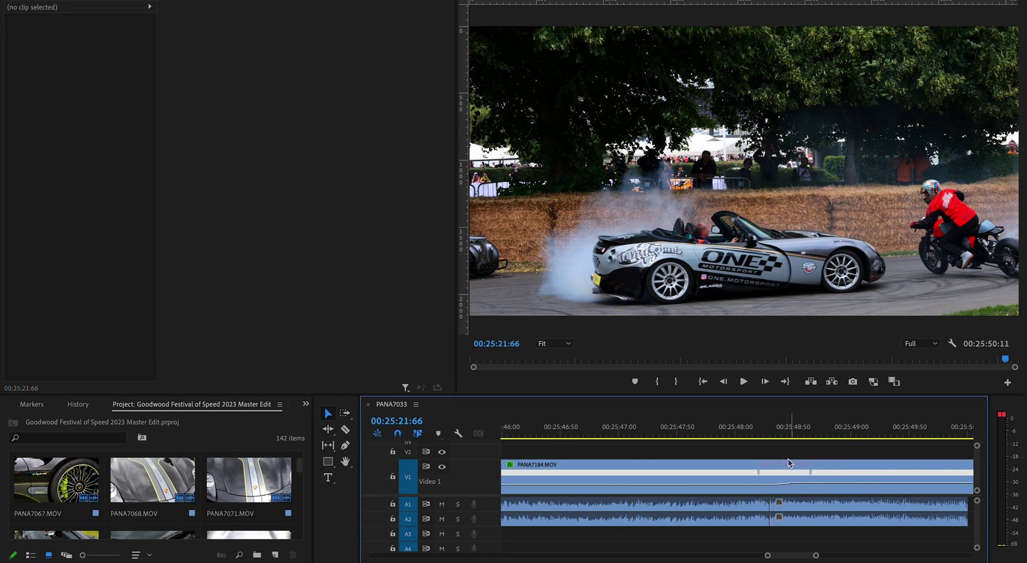
Play the whole speed-ramped clip from its start, with the playhead at 00:25:06:90.
{"action": "mouse_move", "coordinate": [816, 557]}
{"action": "left_mouse_down"}
{"action": "mouse_move", "coordinate": [849, 554]}
{"action": "mouse_move", "coordinate": [805, 555]}
{"action": "left_mouse_up"}
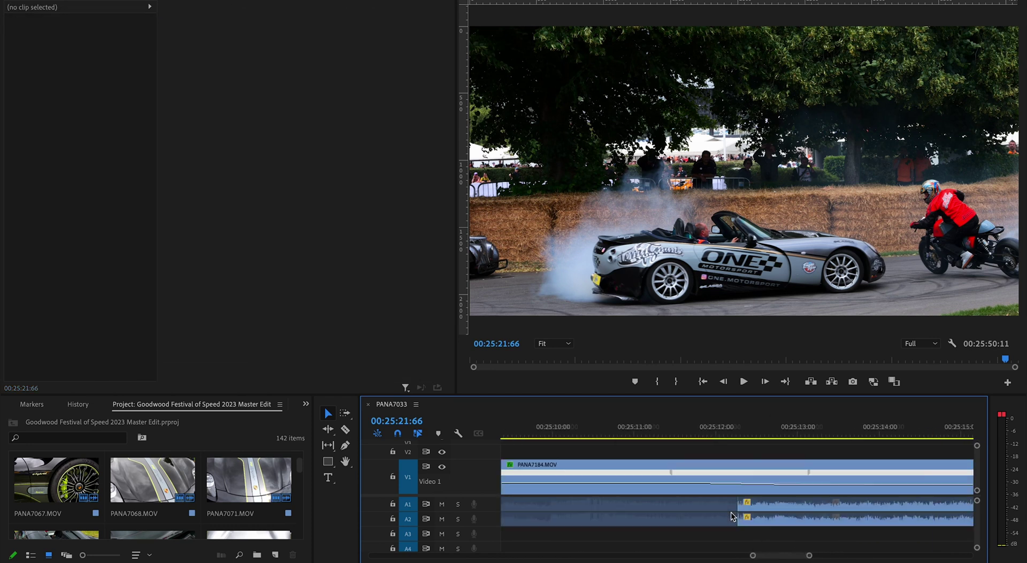
{"action": "left_click", "coordinate": [664, 428]}
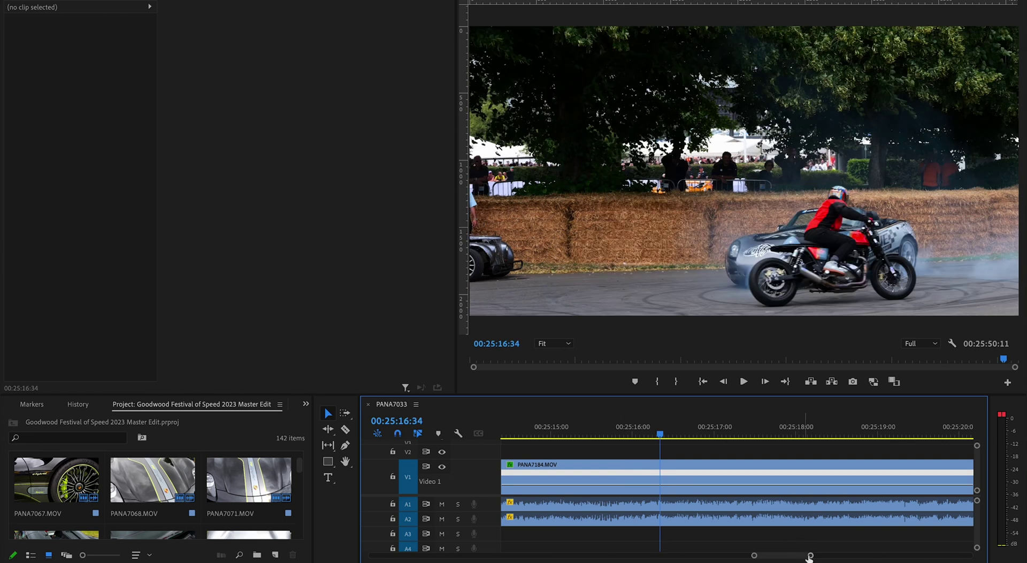
{"action": "left_click_drag", "start_coordinate": [810, 556], "coordinate": [869, 554]}
{"action": "scroll", "coordinate": [837, 518], "scroll_direction": "right", "scroll_amount": 3}
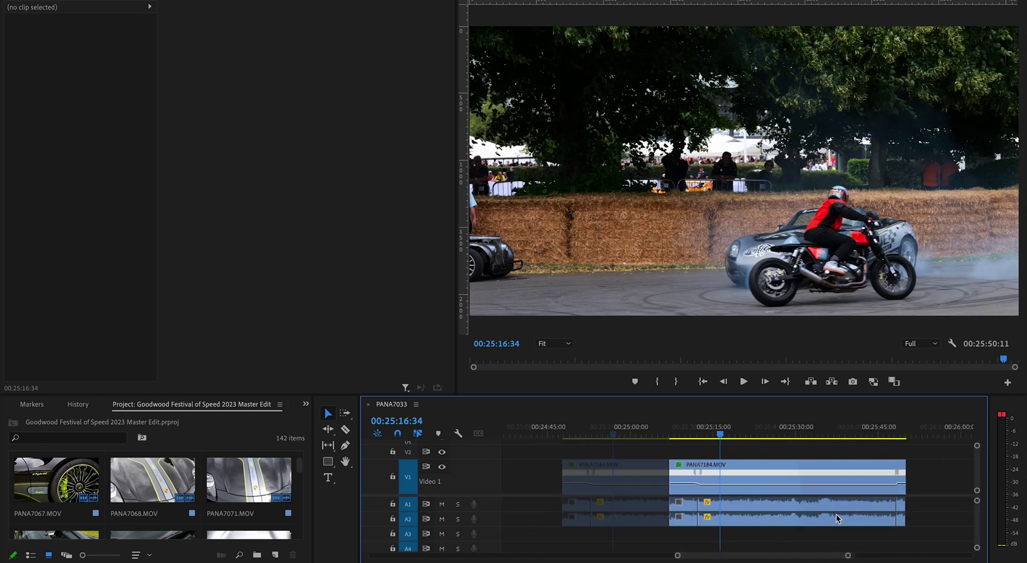
{"action": "scroll", "coordinate": [837, 519], "scroll_direction": "left", "scroll_amount": 1}
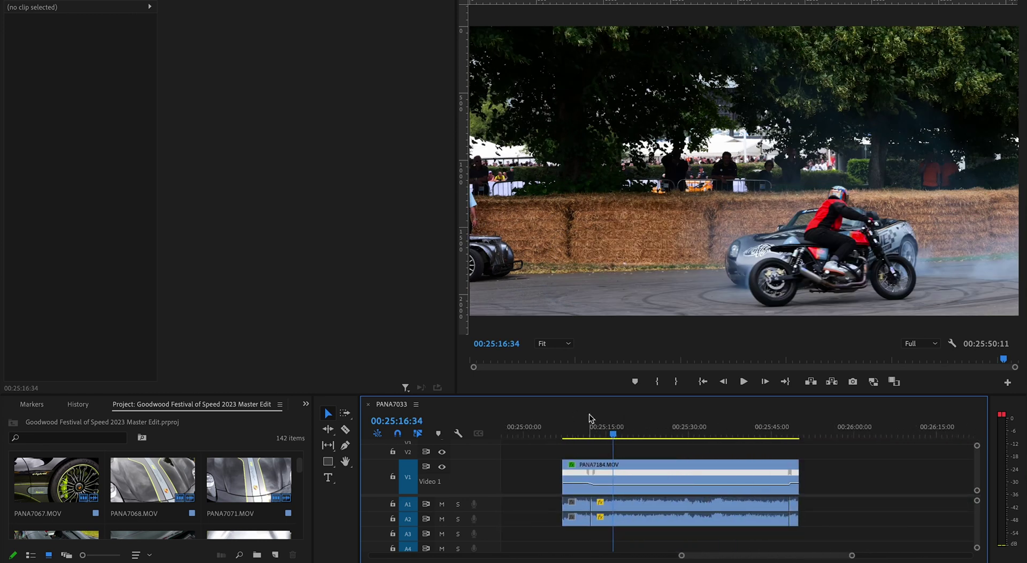
{"action": "left_click_drag", "start_coordinate": [568, 434], "coordinate": [563, 439]}
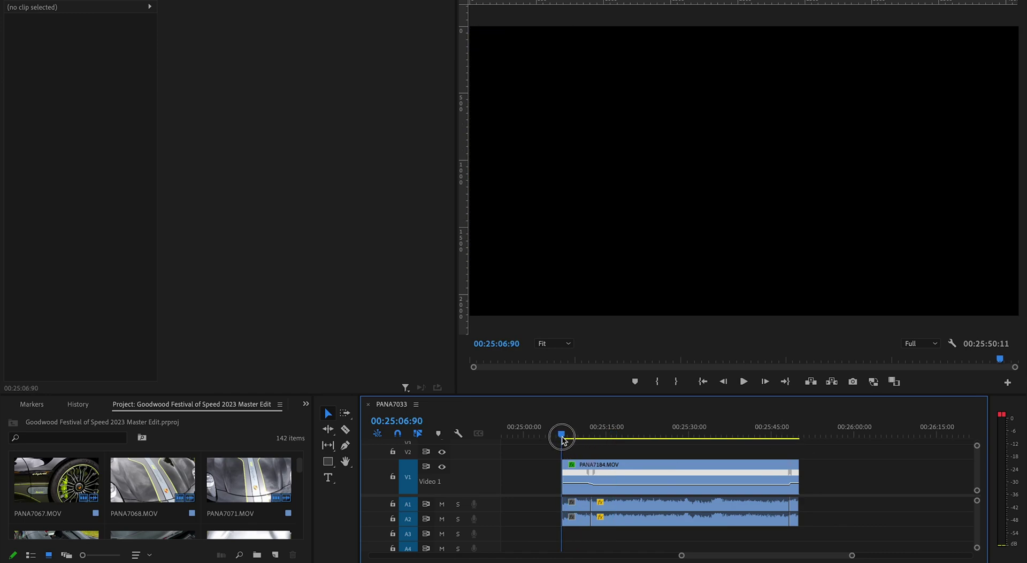
{"action": "key", "text": "space"}
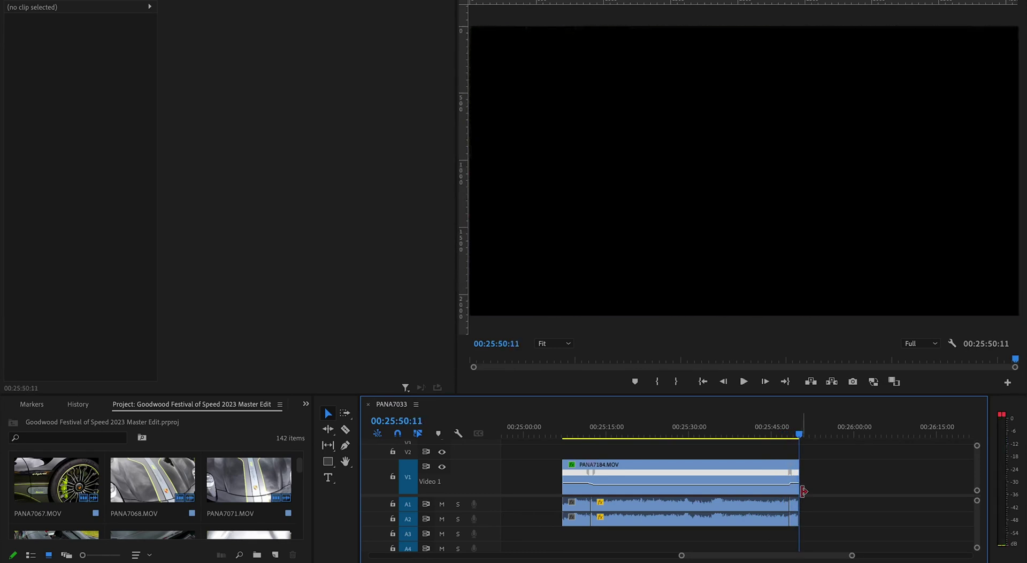
Move the last audio segment so it ends flush with the video clip's end at 00:25:50:11.
{"action": "left_click_drag", "start_coordinate": [850, 556], "coordinate": [820, 555]}
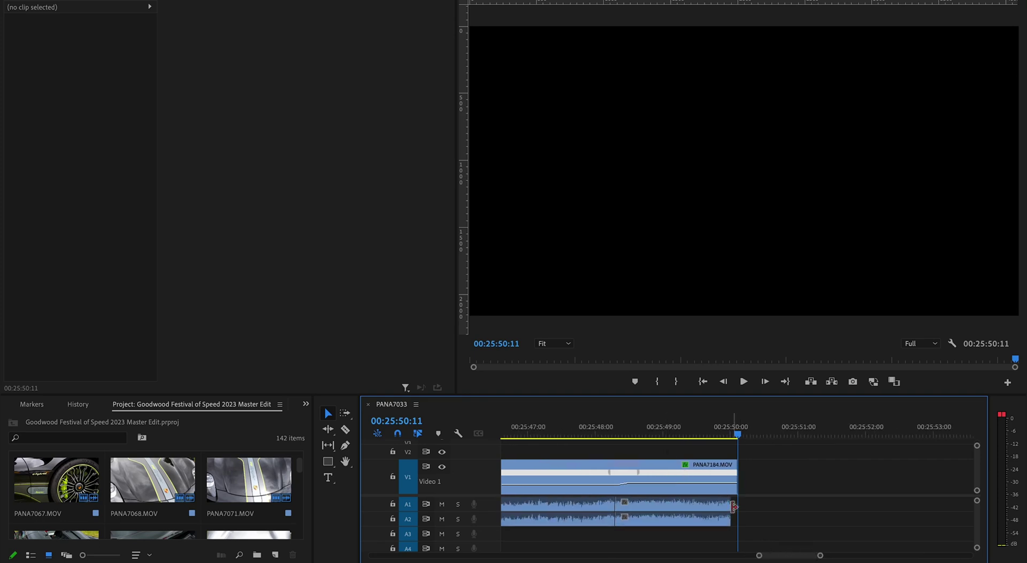
{"action": "left_click_drag", "start_coordinate": [704, 506], "coordinate": [713, 506]}
{"action": "scroll", "coordinate": [699, 506], "scroll_direction": "up", "scroll_amount": 2}
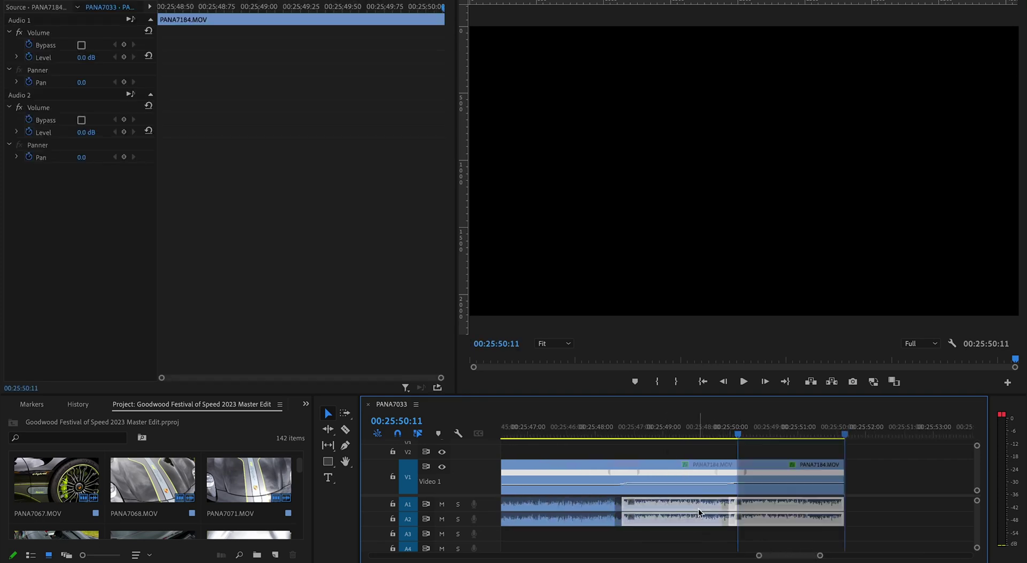
Set the middle A1 and A2 audio segment's clip speed to 24% to close the gap before the last segment.
{"action": "right_click", "coordinate": [691, 508]}
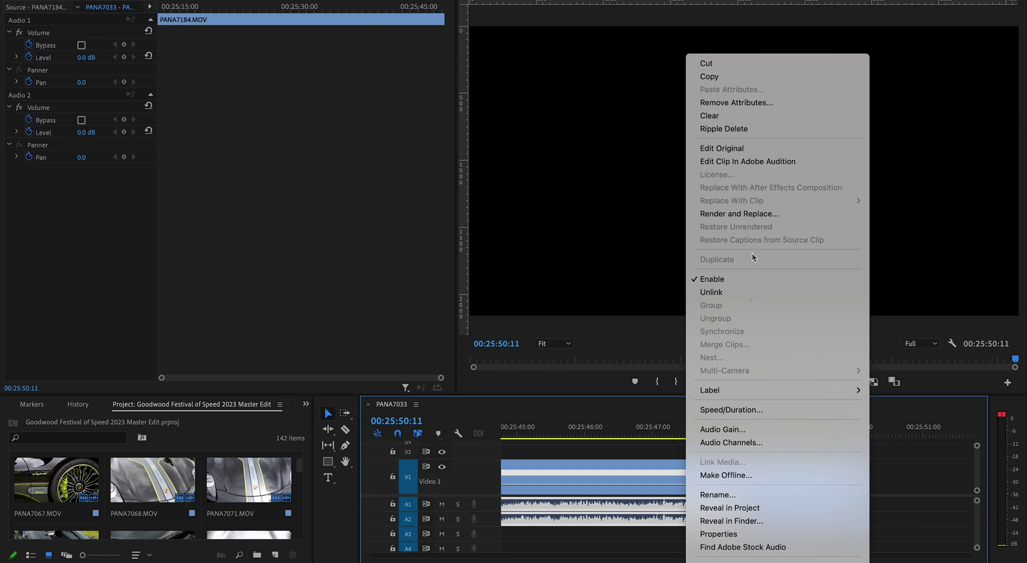
{"action": "left_click", "coordinate": [738, 410]}
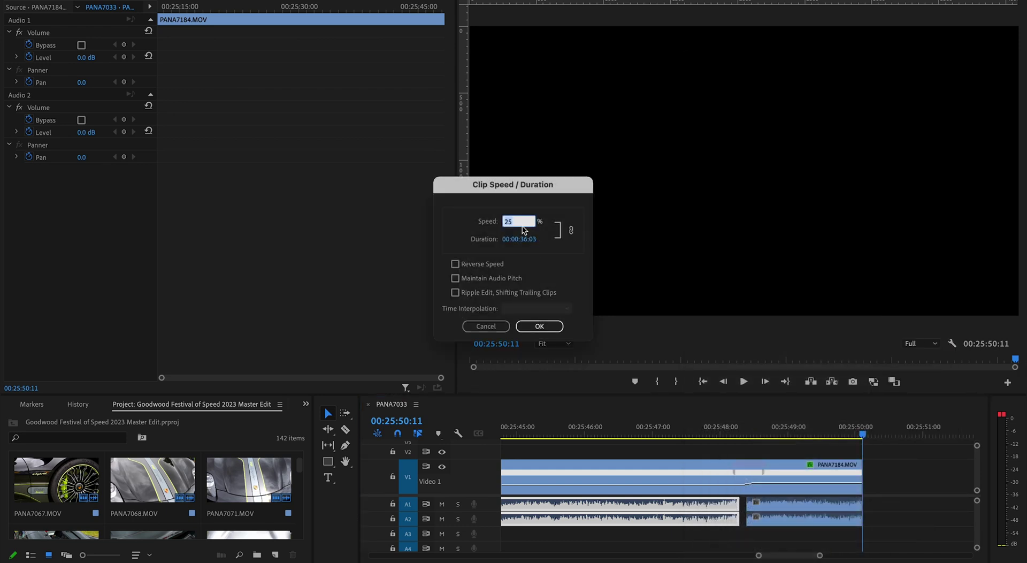
{"action": "type", "text": "24"}
{"action": "key", "text": "Return"}
Examine how the slowed audio lines up with both video speed ramps, with the playhead at 00:25:48:23.
{"action": "mouse_move", "coordinate": [736, 427]}
{"action": "left_mouse_down"}
{"action": "mouse_move", "coordinate": [746, 428]}
{"action": "mouse_move", "coordinate": [736, 430]}
{"action": "left_mouse_up"}
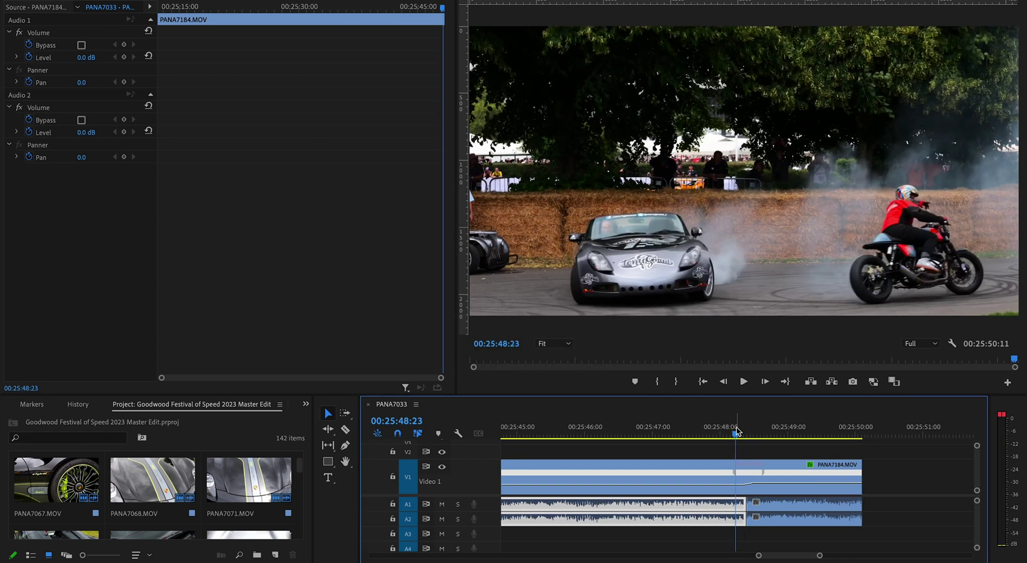
{"action": "left_click_drag", "start_coordinate": [823, 557], "coordinate": [825, 556]}
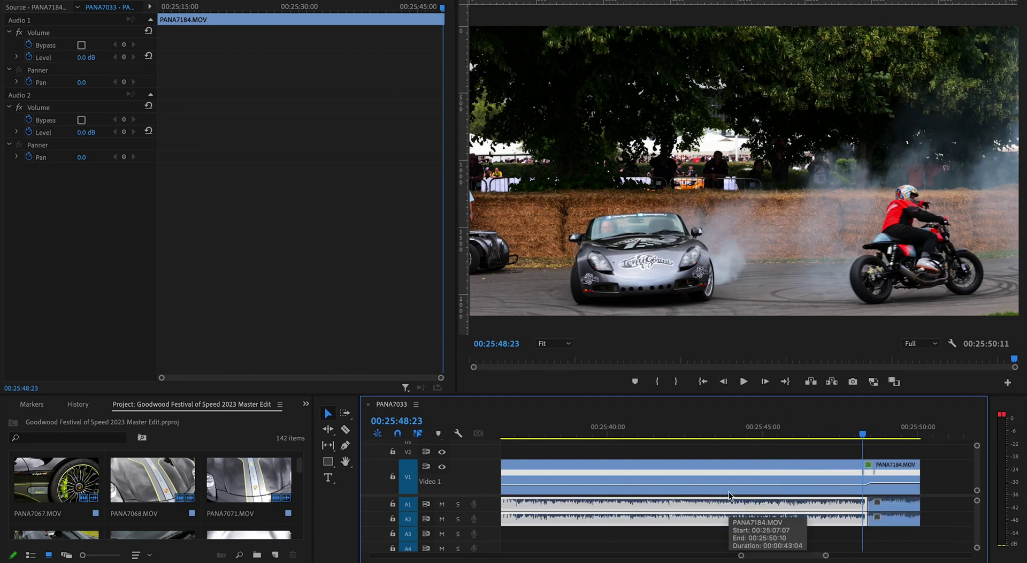
{"action": "left_click_drag", "start_coordinate": [823, 557], "coordinate": [837, 556]}
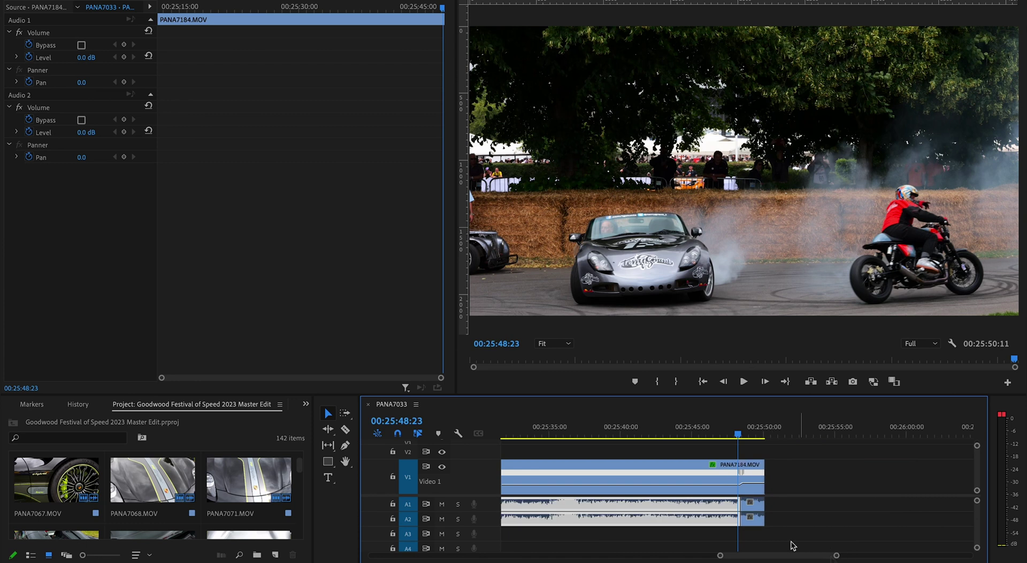
{"action": "scroll", "coordinate": [712, 522], "scroll_direction": "left", "scroll_amount": 5}
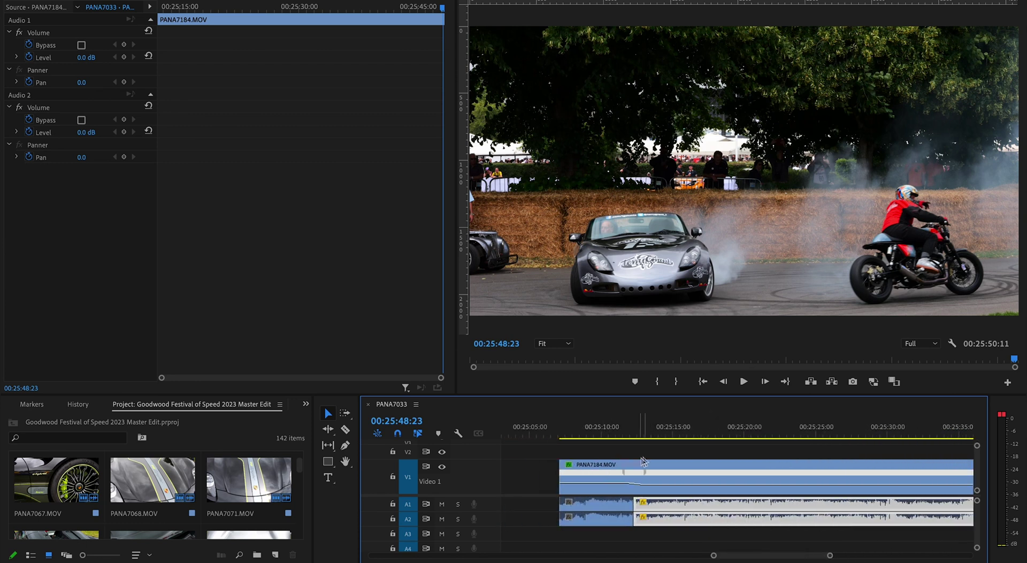
{"action": "scroll", "coordinate": [711, 492], "scroll_direction": "down", "scroll_amount": 4}
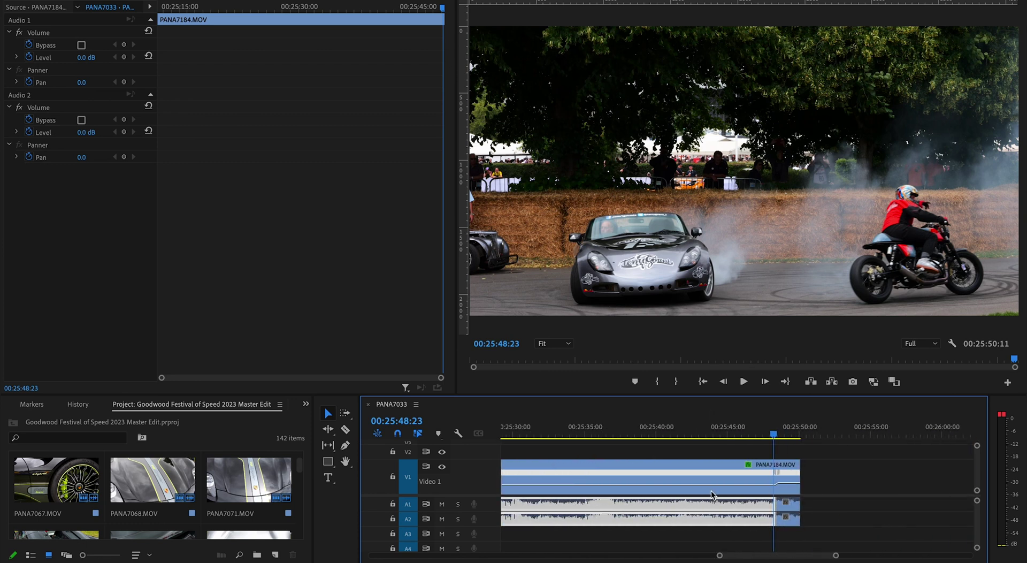
{"action": "left_click_drag", "start_coordinate": [833, 556], "coordinate": [843, 557]}
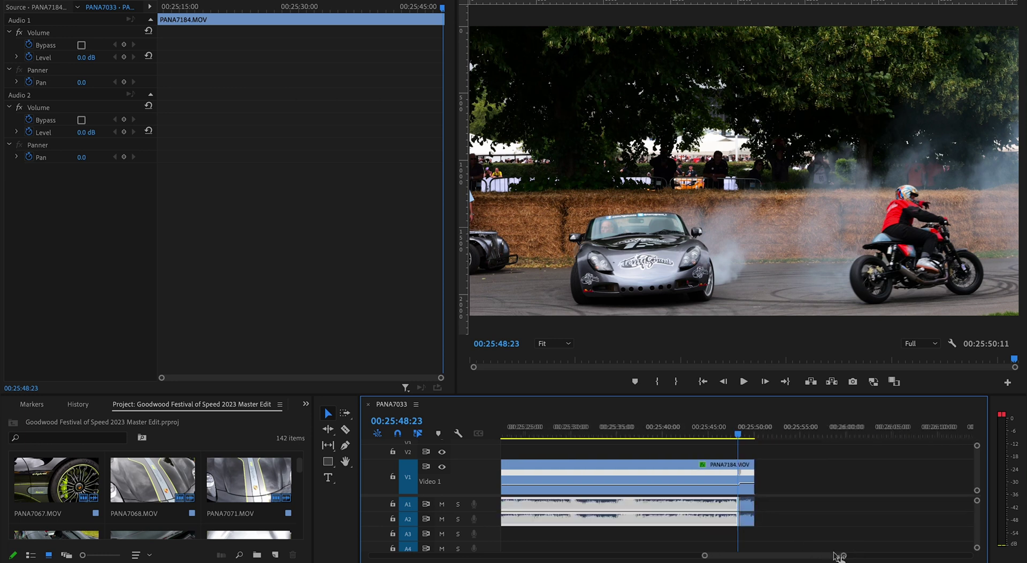
{"action": "scroll", "coordinate": [722, 517], "scroll_direction": "left", "scroll_amount": 5}
{"action": "scroll", "coordinate": [721, 518], "scroll_direction": "down", "scroll_amount": 2}
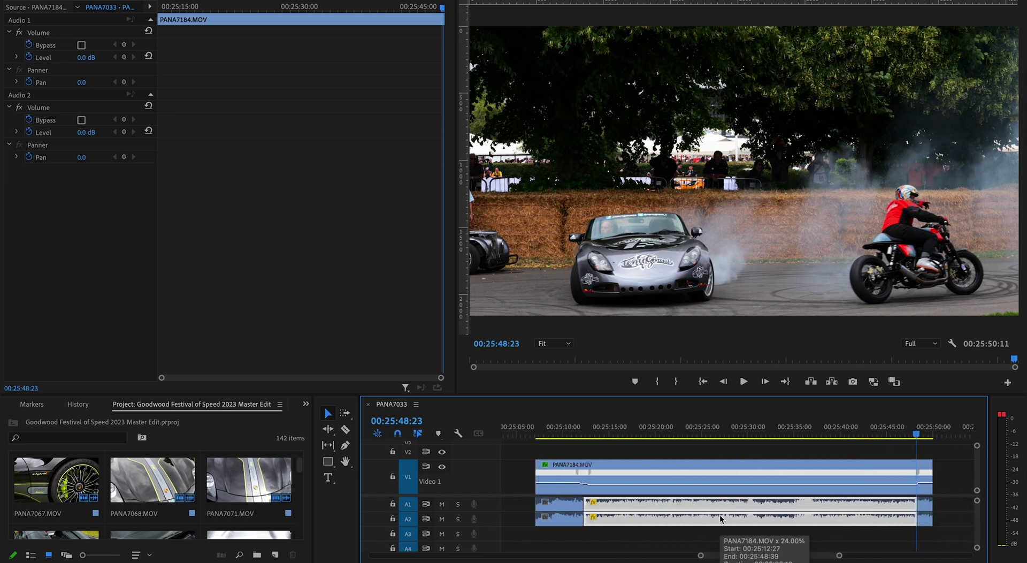